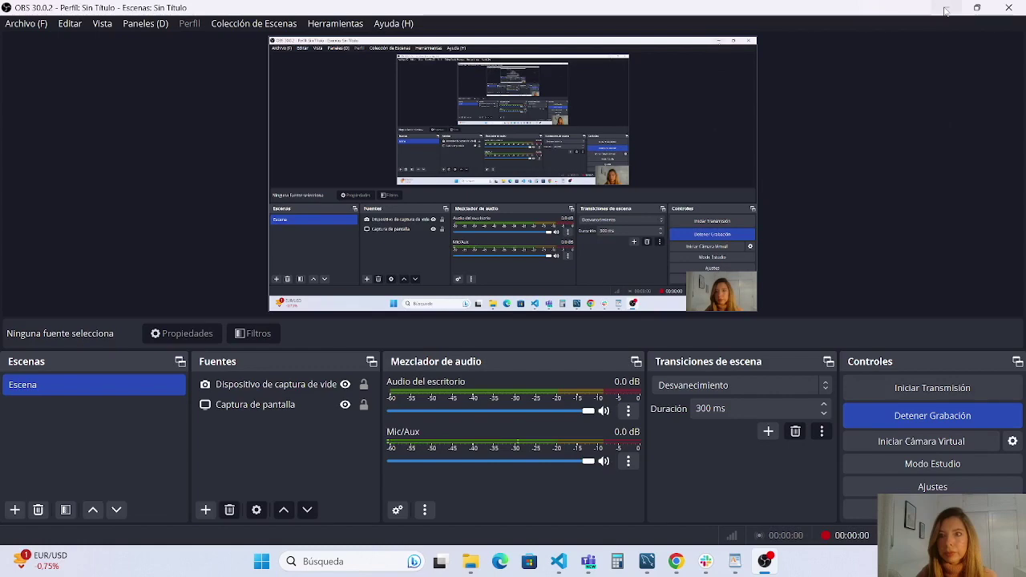
- Minimize OBS Studio to reveal the Khella Music ALL BANDS page in Chrome
{"action": "left_click", "coordinate": [946, 9]}
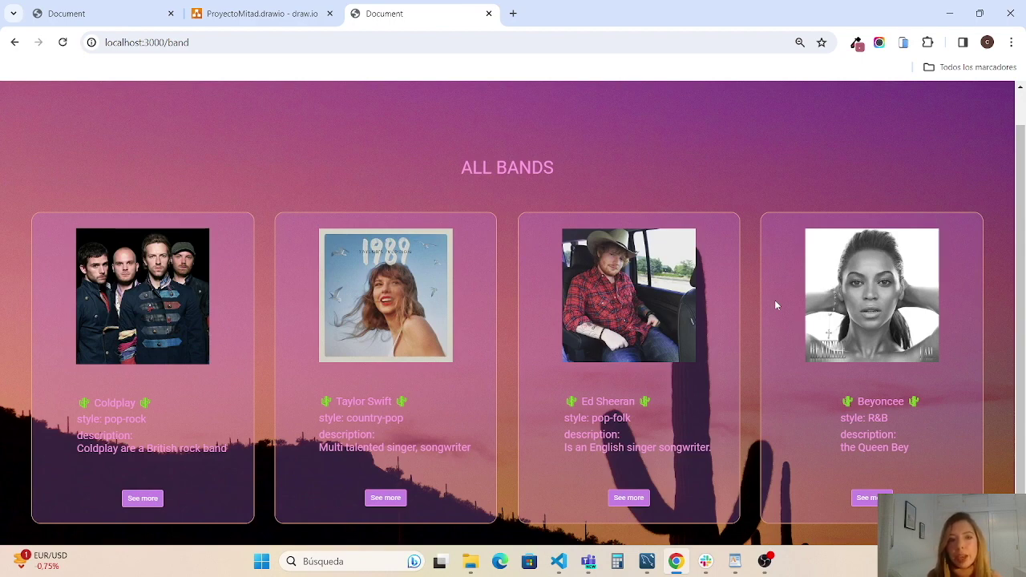
- Show the band–concert ER diagram in draw.io, then bring forward MySQL Workbench with the band data
{"action": "left_click", "coordinate": [288, 14]}
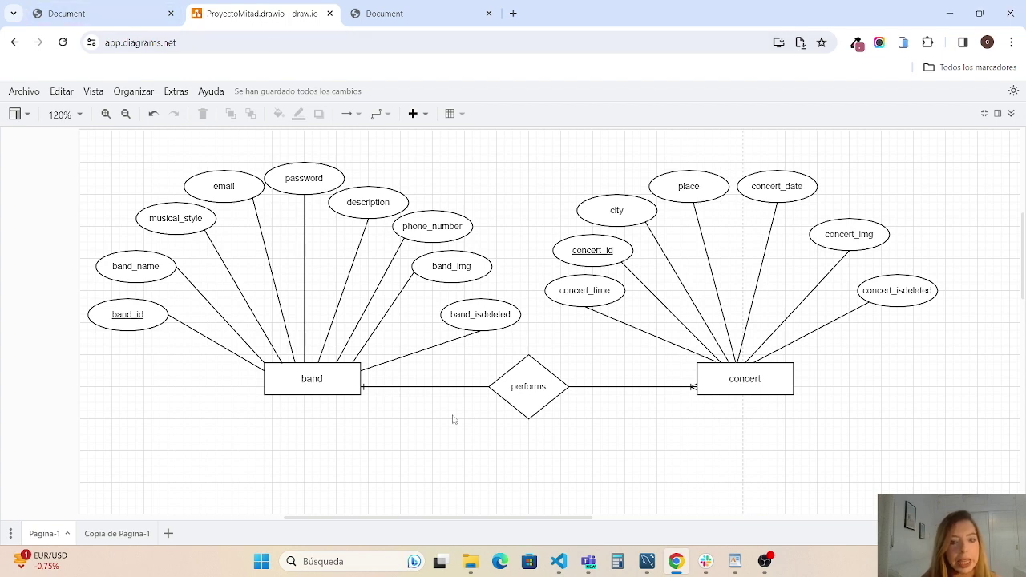
{"action": "left_click", "coordinate": [646, 560]}
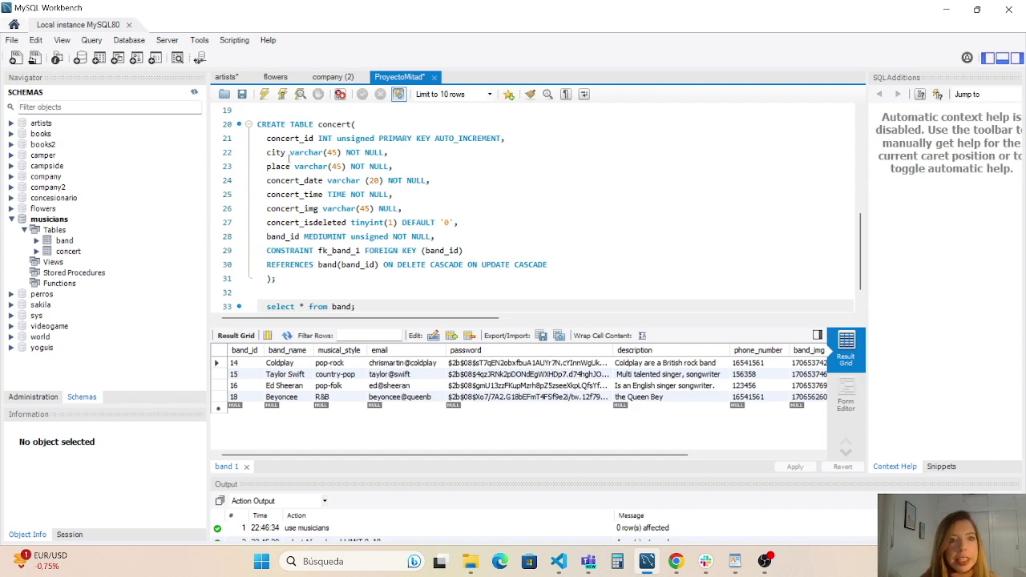
{"action": "left_click", "coordinate": [945, 9]}
- Open Coldplay's band page, then its MADRID concert at wizink-center
{"action": "left_click", "coordinate": [412, 15]}
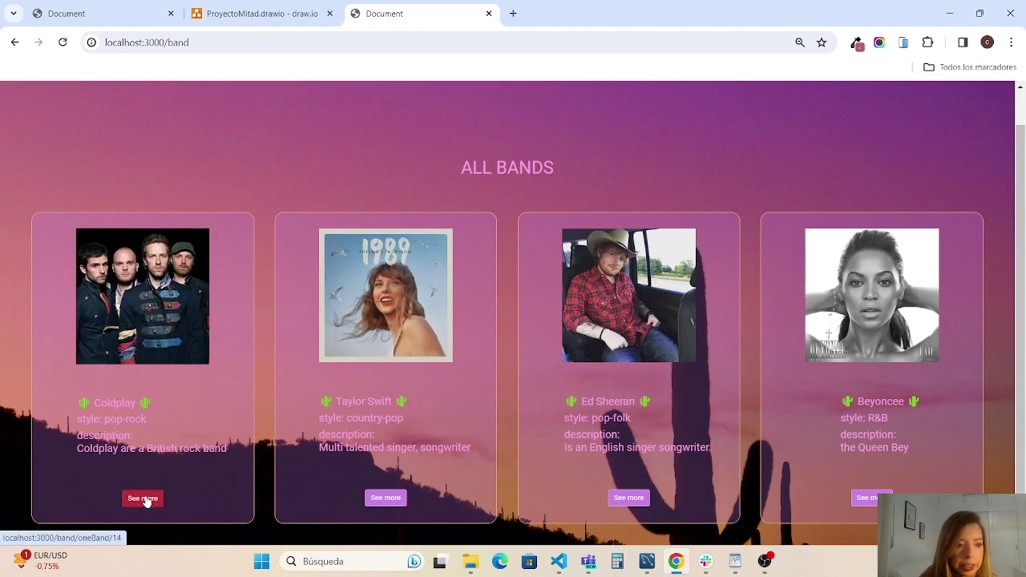
{"action": "left_click", "coordinate": [146, 498]}
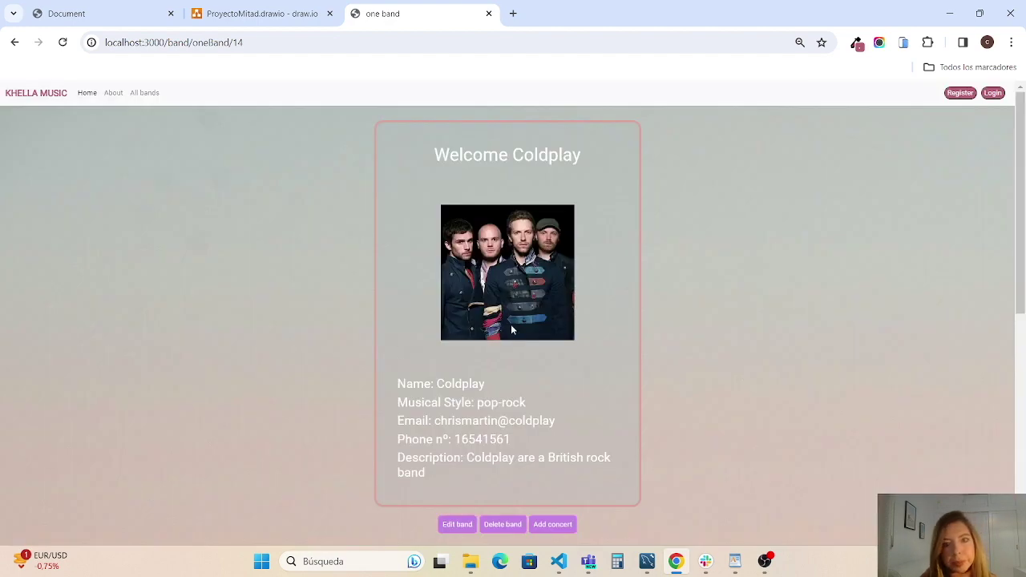
{"action": "scroll", "coordinate": [512, 329], "scroll_direction": "down", "scroll_amount": 3}
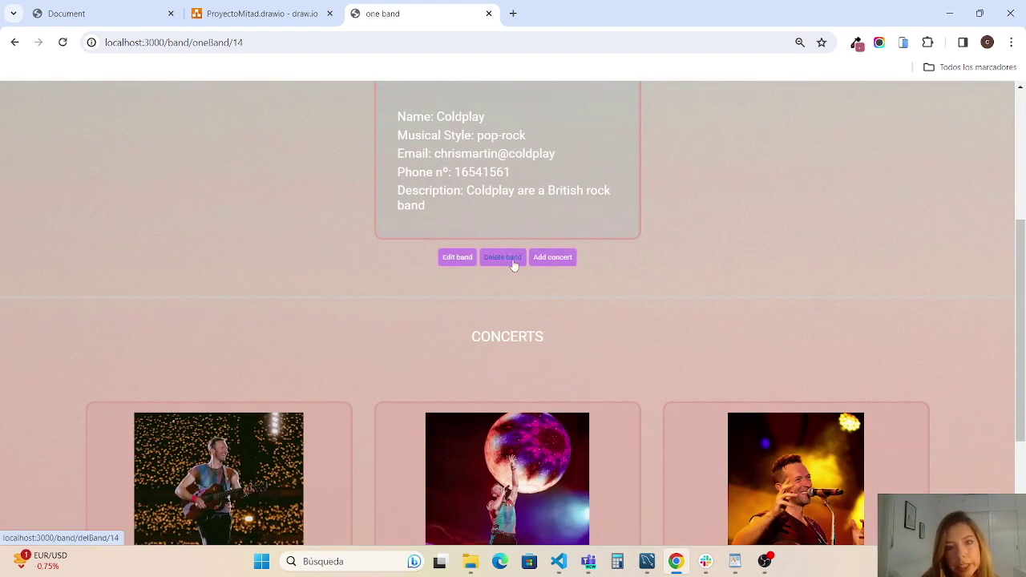
{"action": "scroll", "coordinate": [626, 330], "scroll_direction": "down", "scroll_amount": 2}
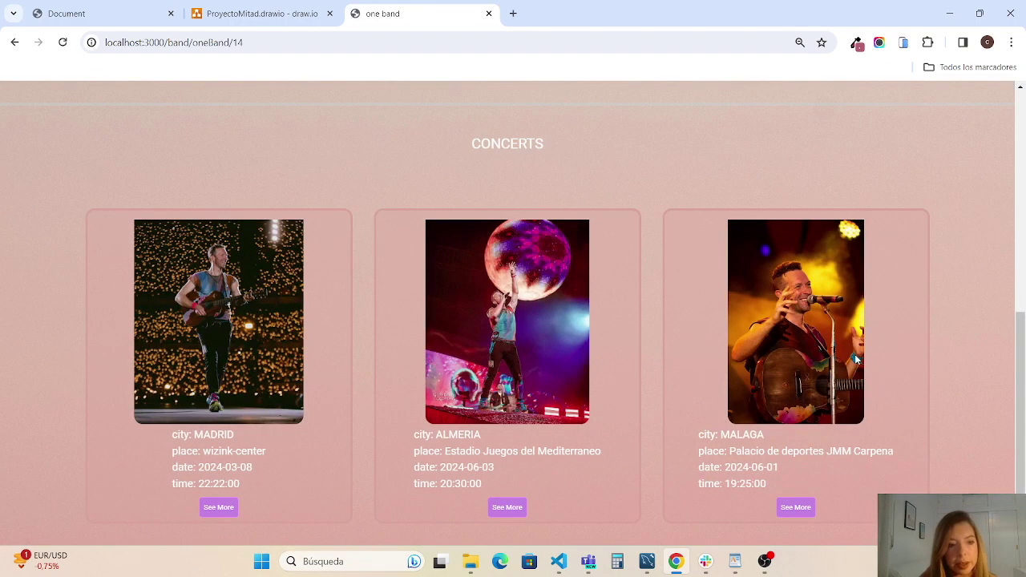
{"action": "left_click", "coordinate": [217, 511]}
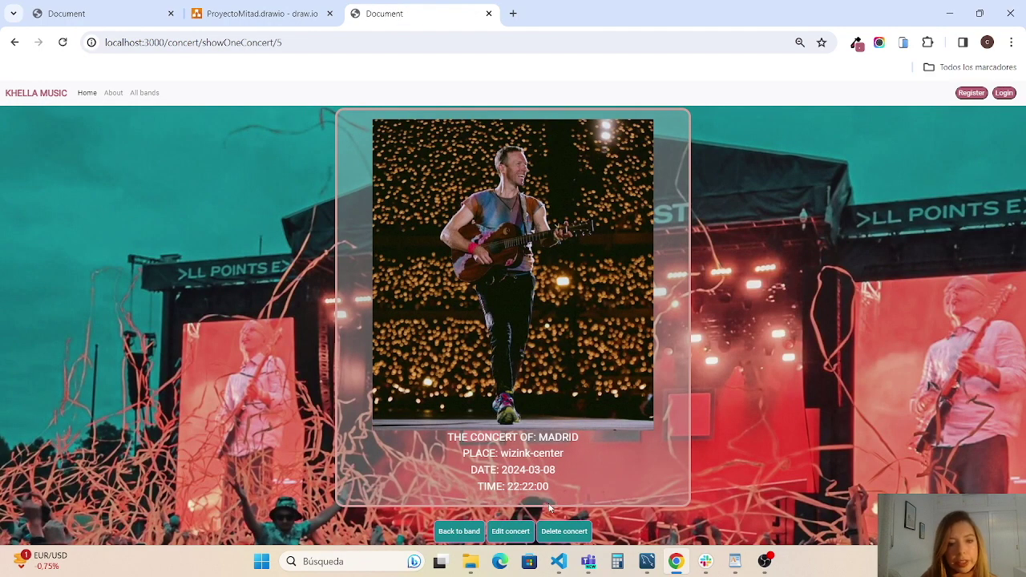
- Edit the concert to sevilla at Palacio de Congresos on 2024-03-15 and save it
{"action": "left_click", "coordinate": [510, 531]}
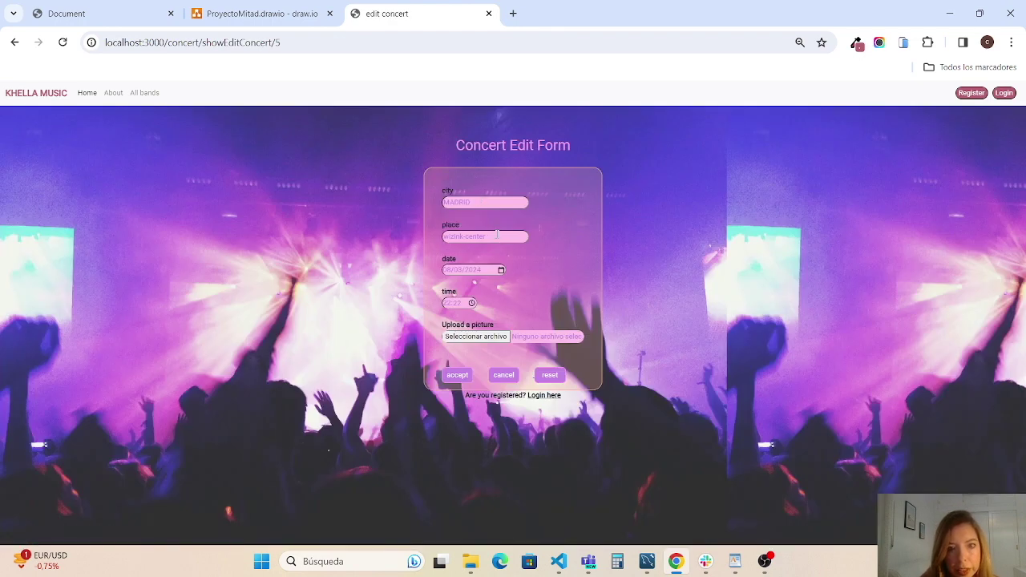
{"action": "triple_click", "coordinate": [497, 234]}
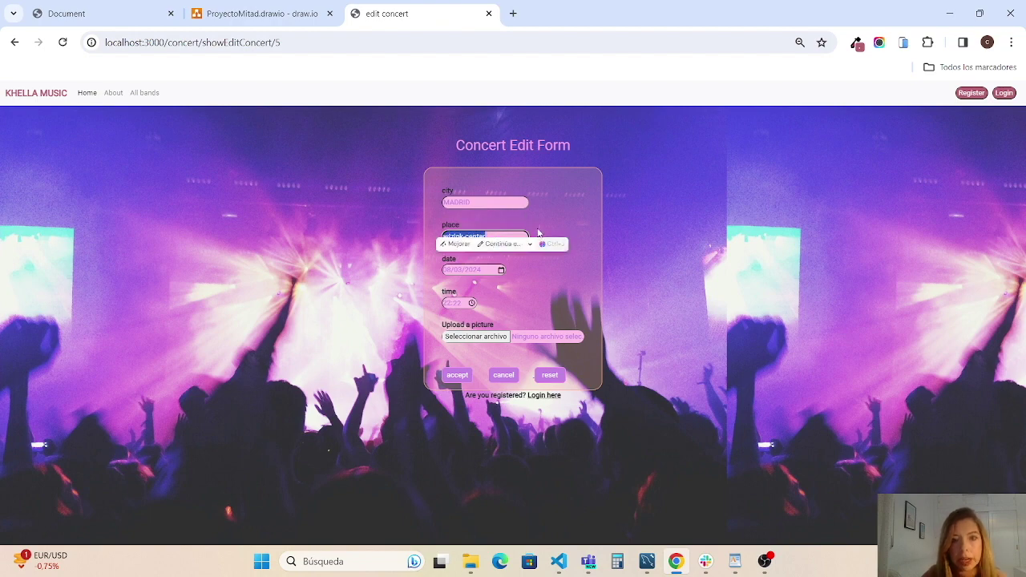
{"action": "type", "text": "Palacio de Congresos"}
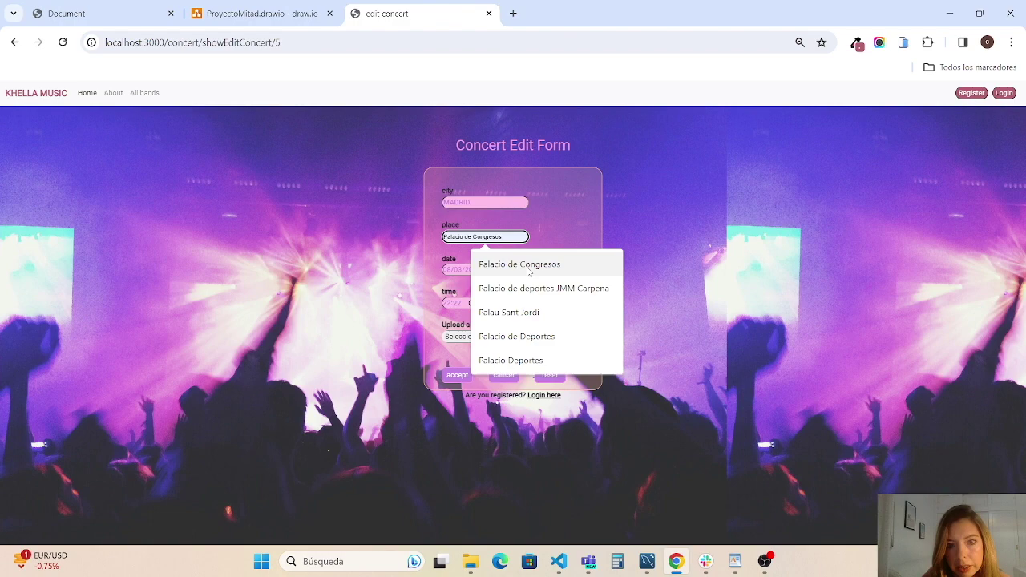
{"action": "left_click", "coordinate": [526, 265]}
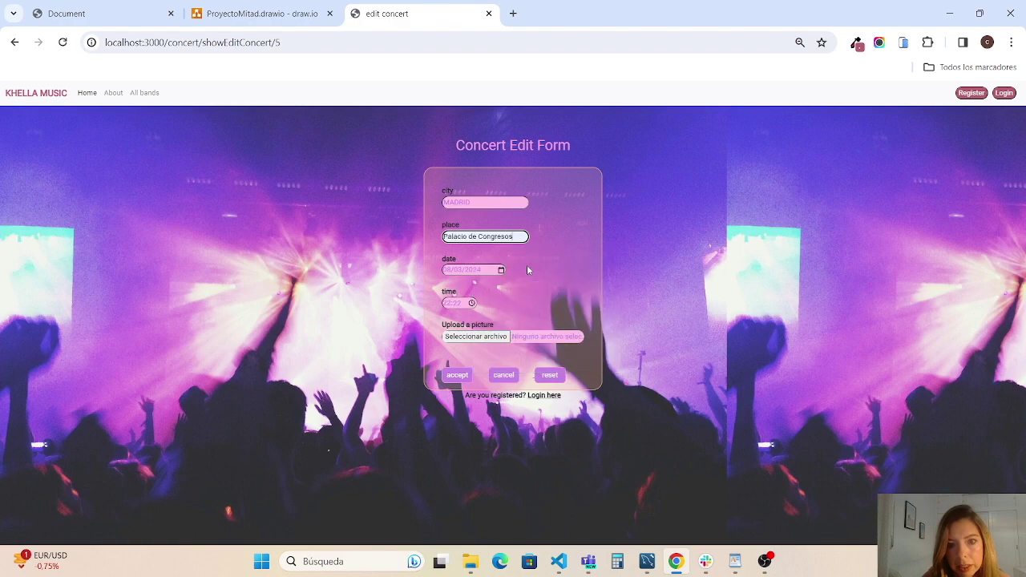
{"action": "left_click", "coordinate": [501, 271]}
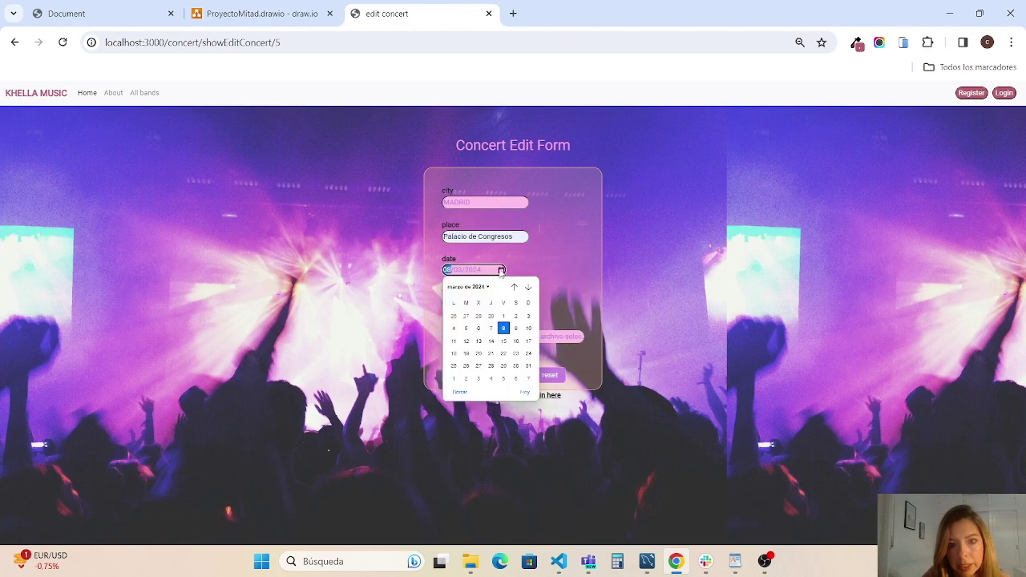
{"action": "left_click", "coordinate": [503, 342]}
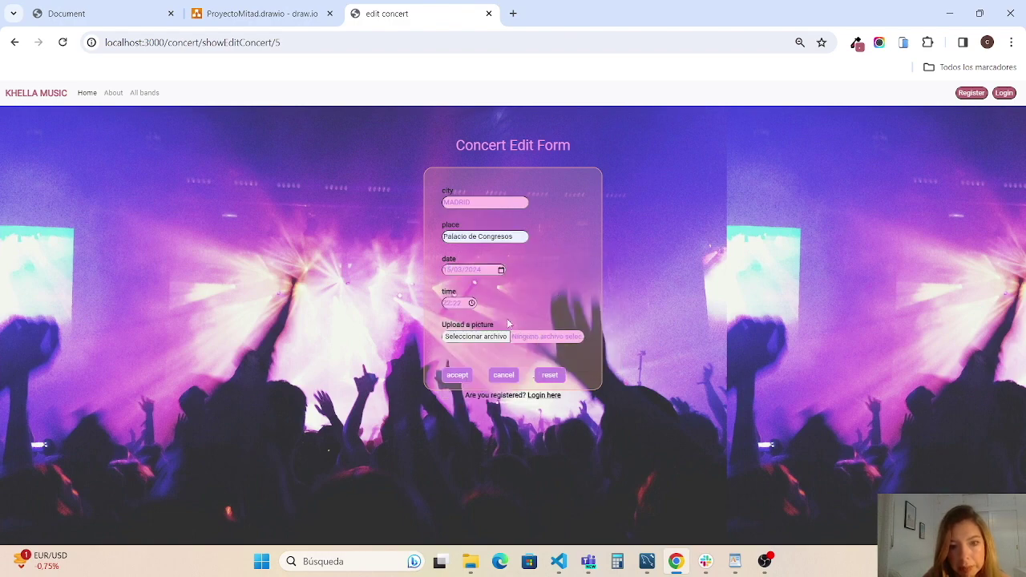
{"action": "double_click", "coordinate": [491, 203]}
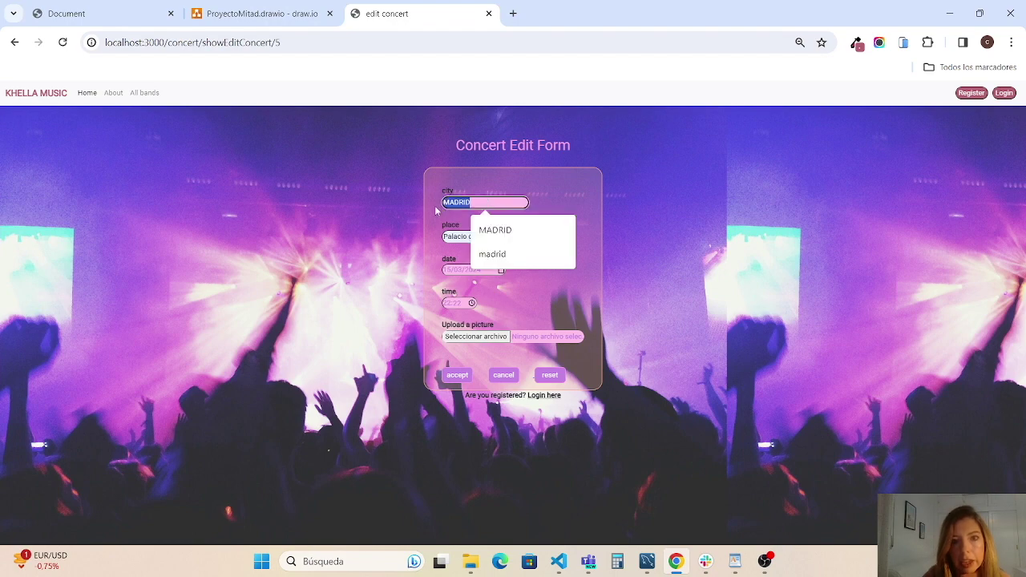
{"action": "type", "text": "s"}
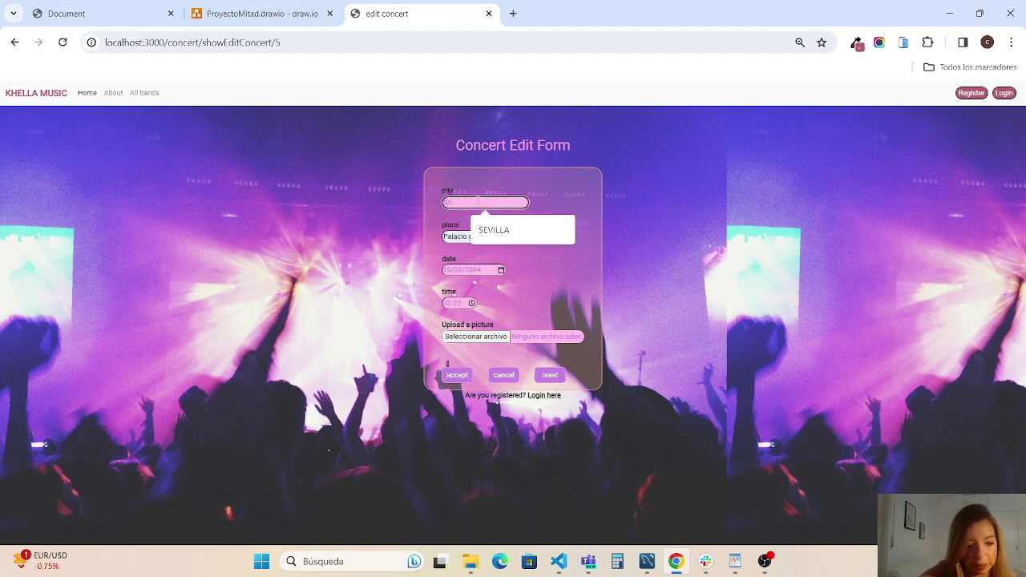
{"action": "type", "text": "evilla"}
{"action": "key", "text": "Return"}
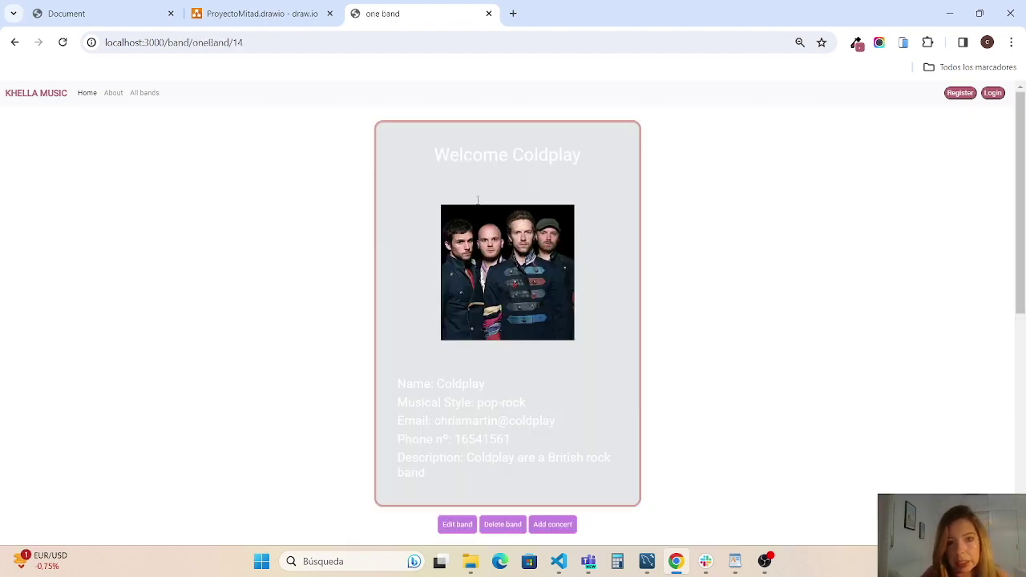
- Scroll to the updated concert and highlight its new place, date and time
{"action": "scroll", "coordinate": [495, 237], "scroll_direction": "down", "scroll_amount": 3}
{"action": "scroll", "coordinate": [495, 236], "scroll_direction": "down", "scroll_amount": 3}
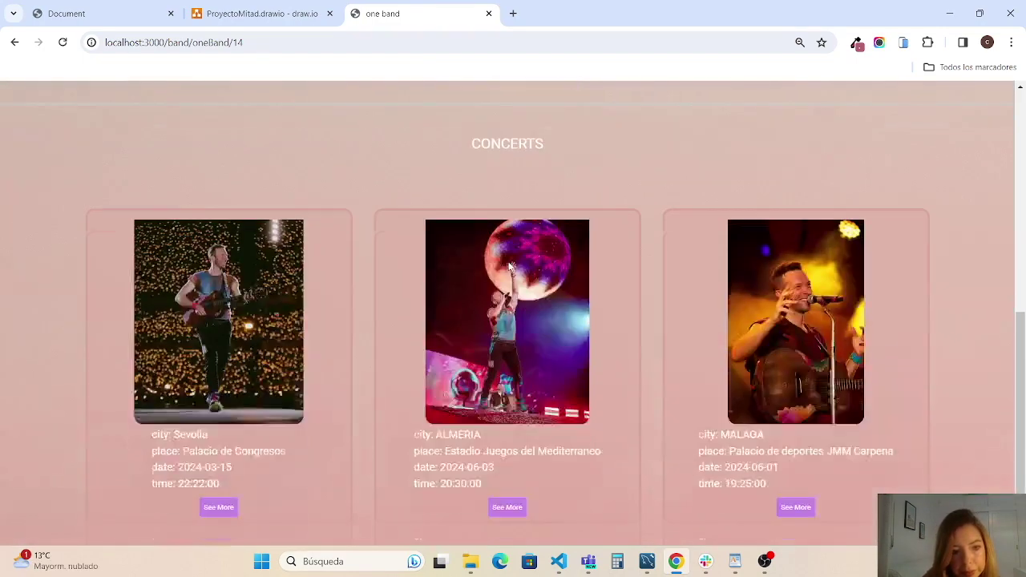
{"action": "left_click_drag", "start_coordinate": [213, 438], "coordinate": [246, 487]}
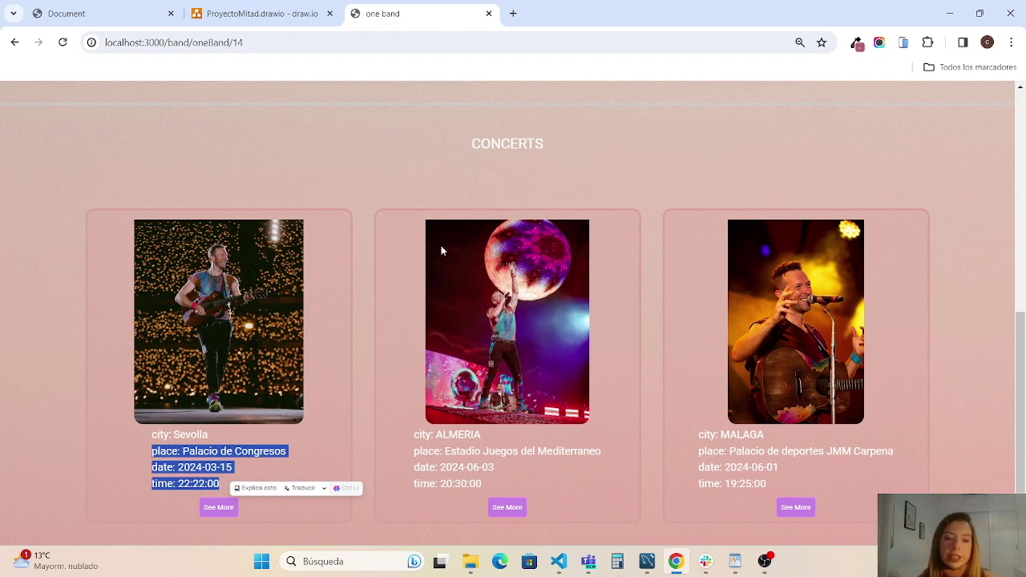
{"action": "scroll", "coordinate": [481, 240], "scroll_direction": "up", "scroll_amount": 5}
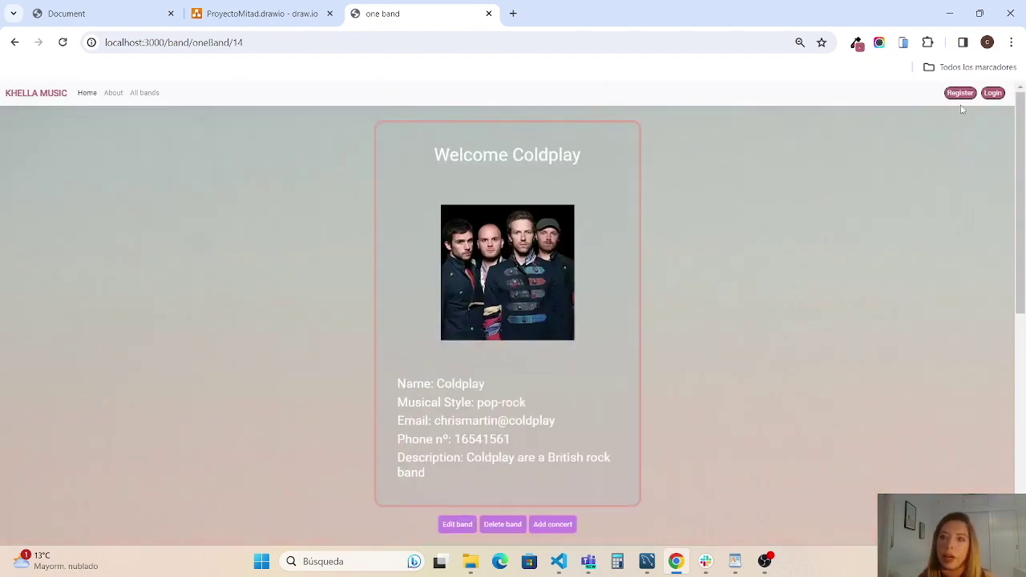
- Register the band La Rosalia with its name, email and phone from saved suggestions
{"action": "left_click", "coordinate": [960, 94]}
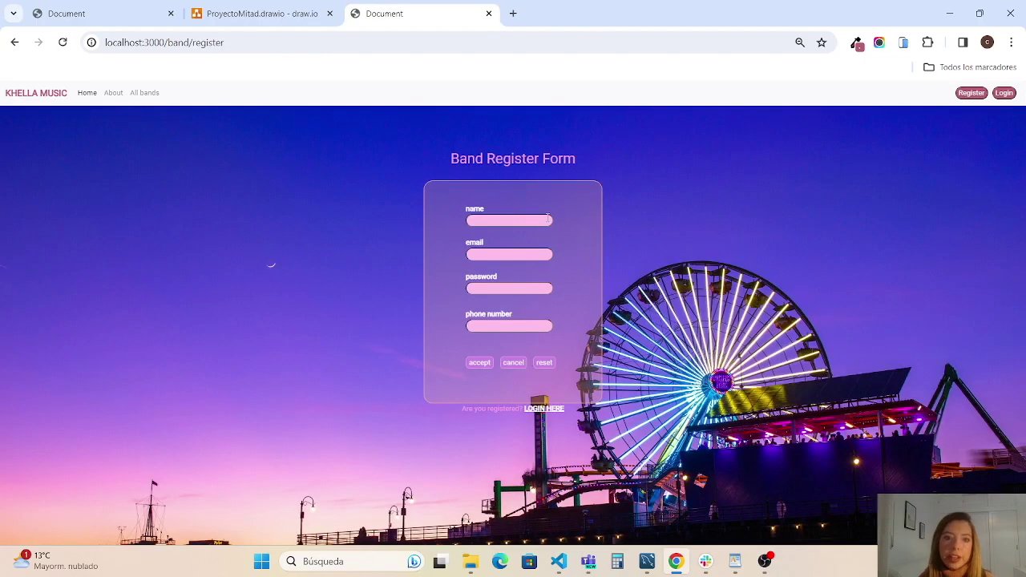
{"action": "left_click", "coordinate": [549, 219]}
{"action": "type", "text": "l"}
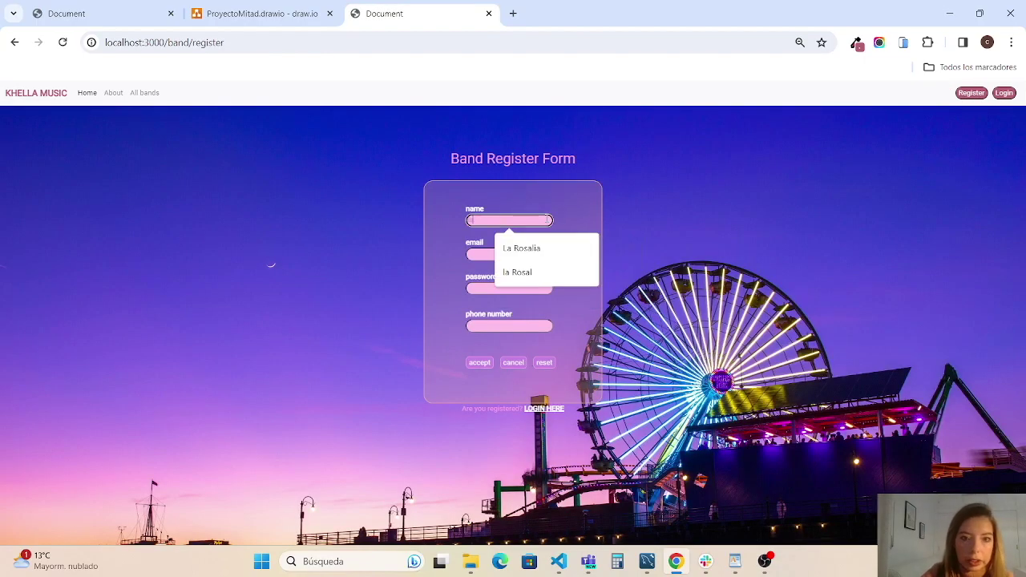
{"action": "left_click", "coordinate": [548, 248]}
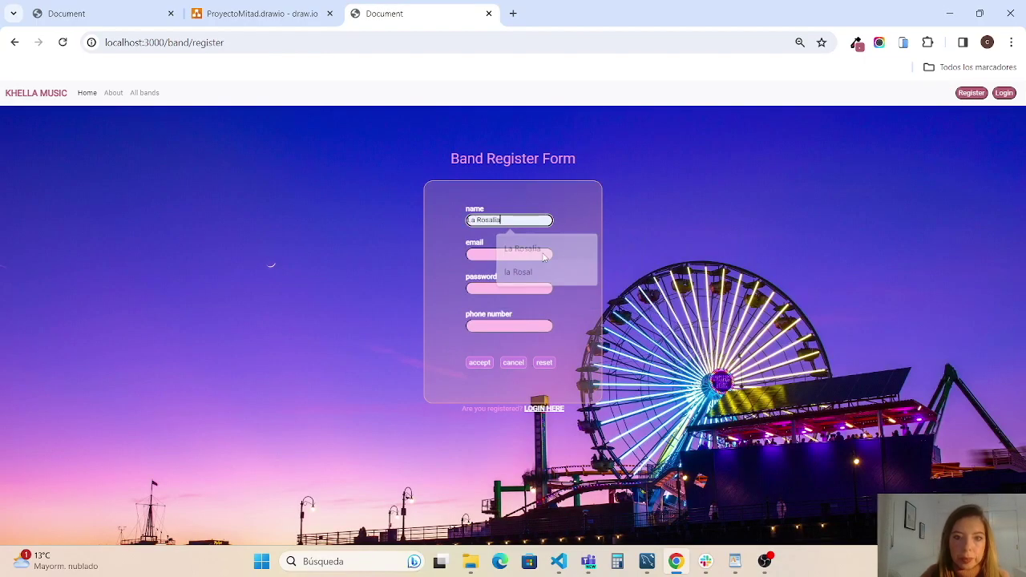
{"action": "type", "text": "la@rosalia"}
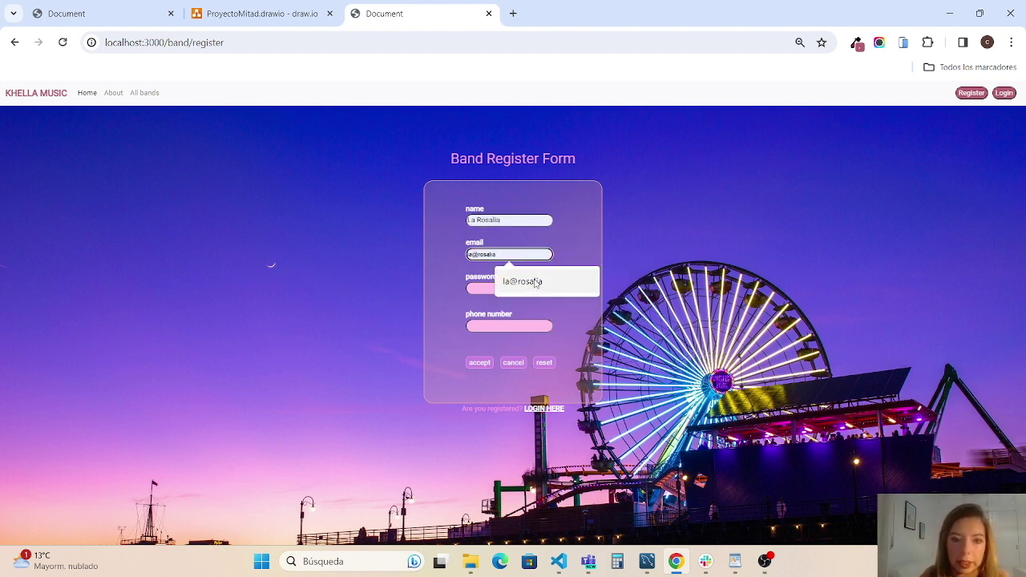
{"action": "left_click", "coordinate": [535, 282]}
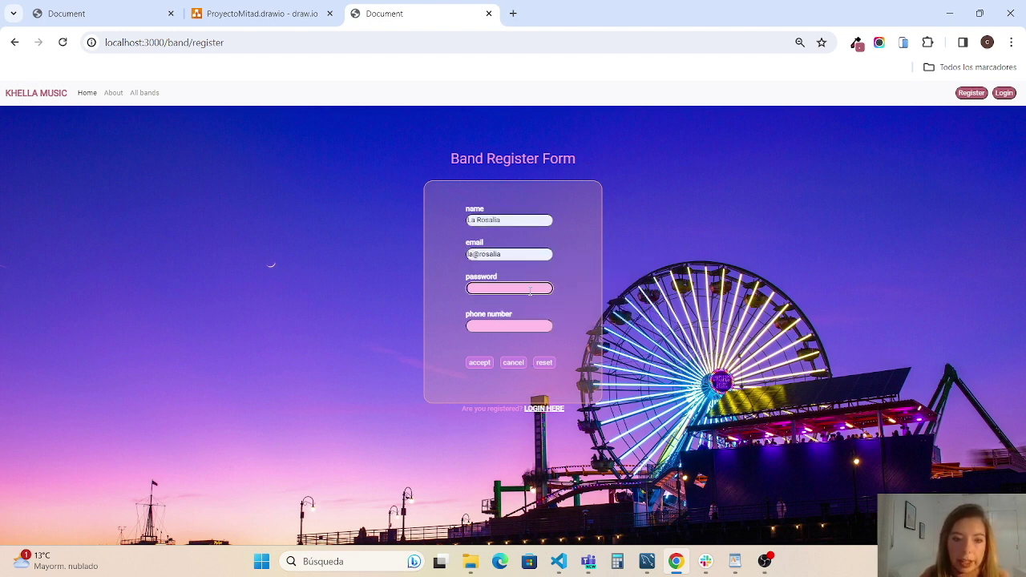
{"action": "type", "text": "123"}
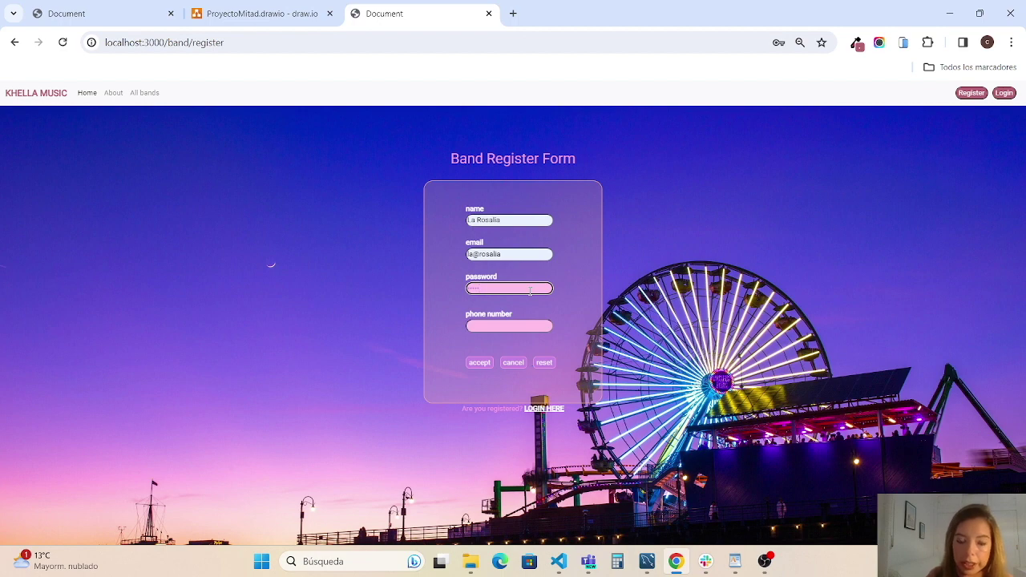
{"action": "left_click", "coordinate": [532, 325]}
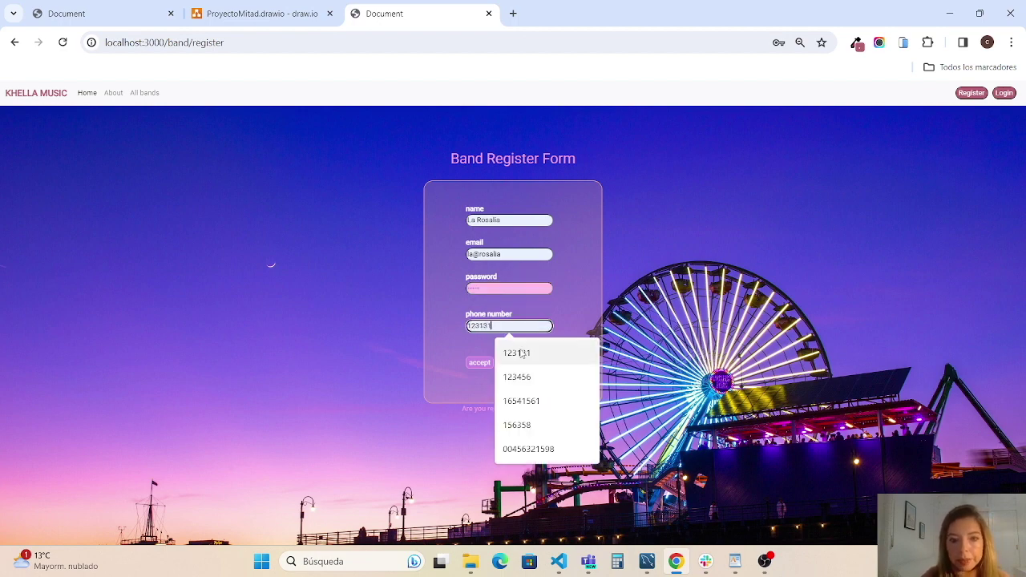
{"action": "left_click", "coordinate": [519, 354]}
{"action": "left_click", "coordinate": [481, 363]}
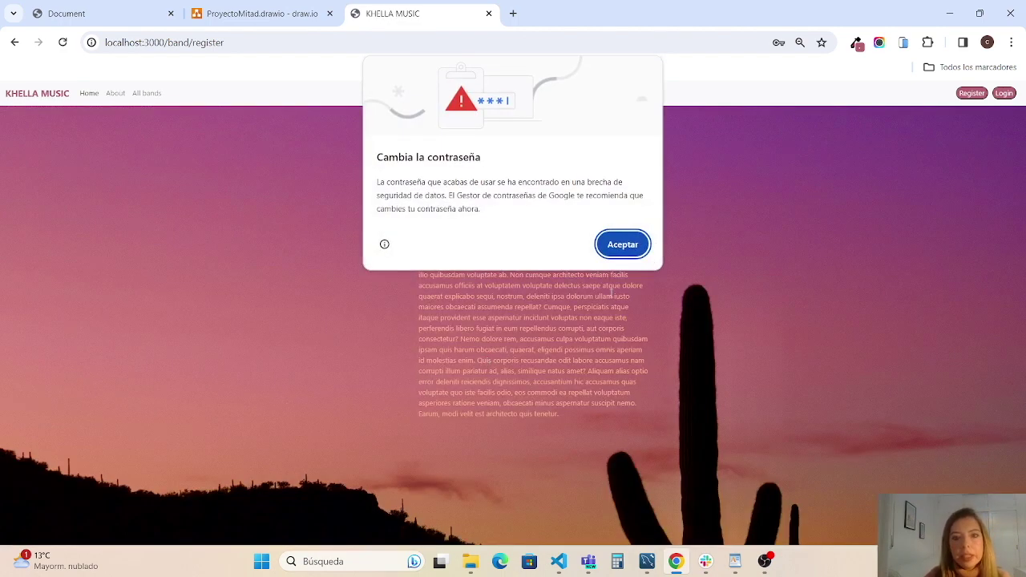
{"action": "left_click", "coordinate": [623, 244]}
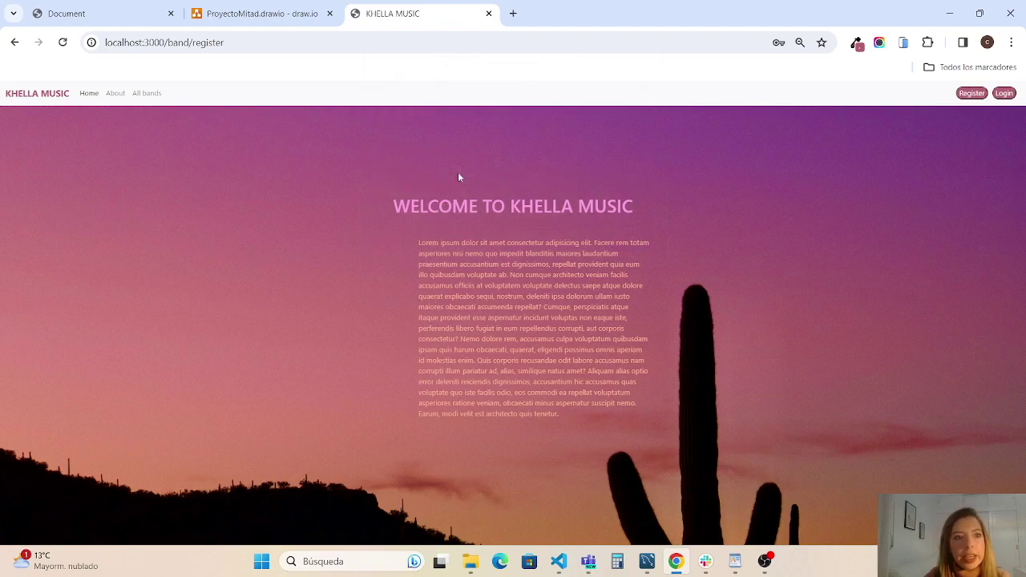
- Open La Rosalia's page from the All bands list
{"action": "left_click", "coordinate": [147, 93]}
{"action": "scroll", "coordinate": [525, 308], "scroll_direction": "down", "scroll_amount": 4}
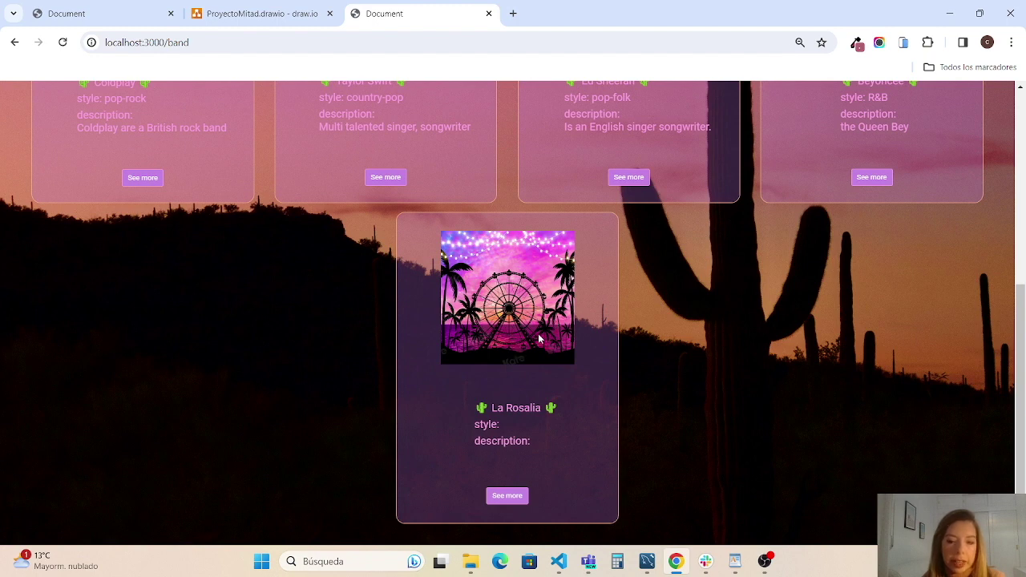
{"action": "left_click", "coordinate": [514, 496]}
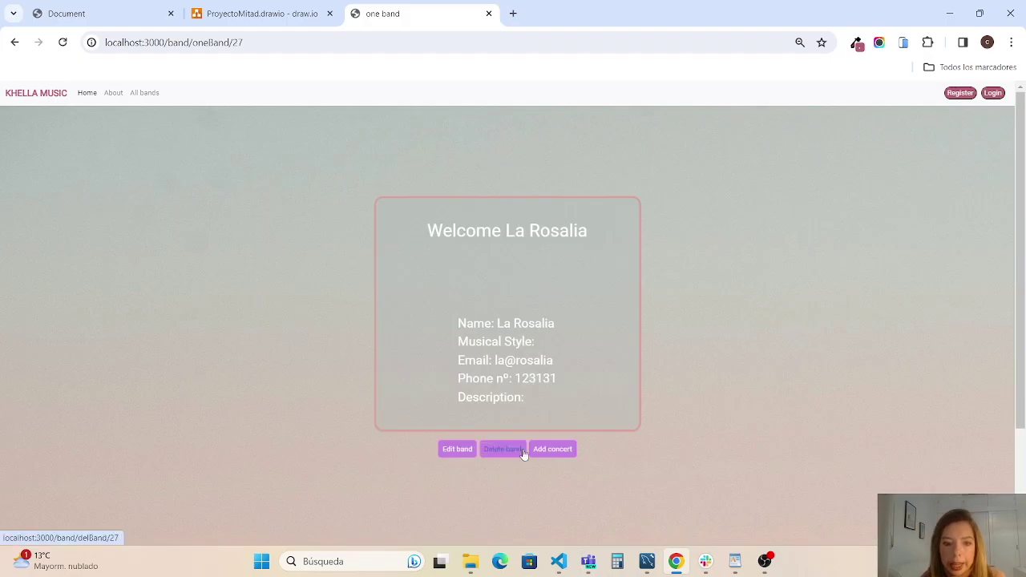
- Edit La Rosalia with the flamenco musical style and a description
{"action": "left_click", "coordinate": [458, 451]}
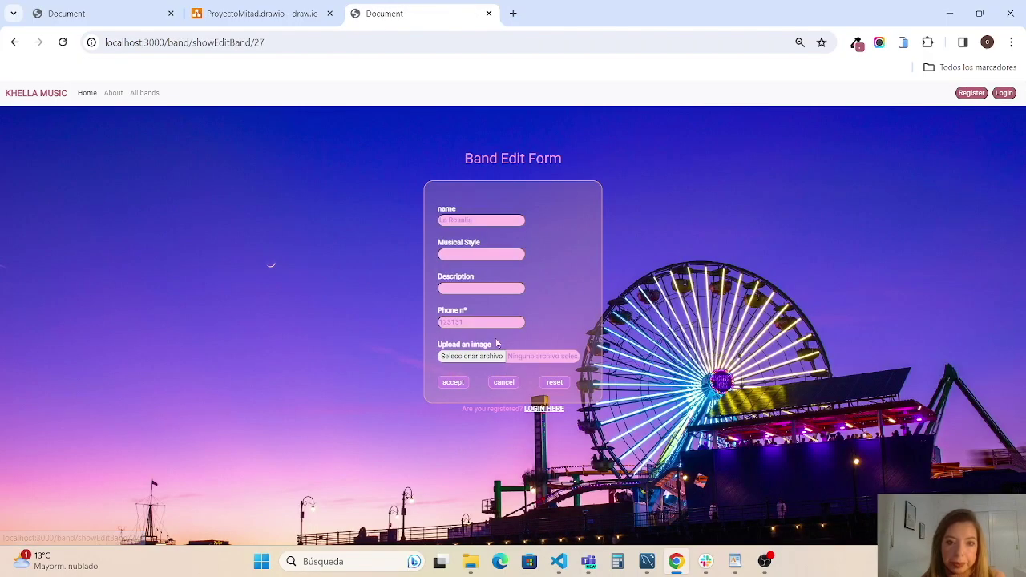
{"action": "left_click", "coordinate": [480, 255]}
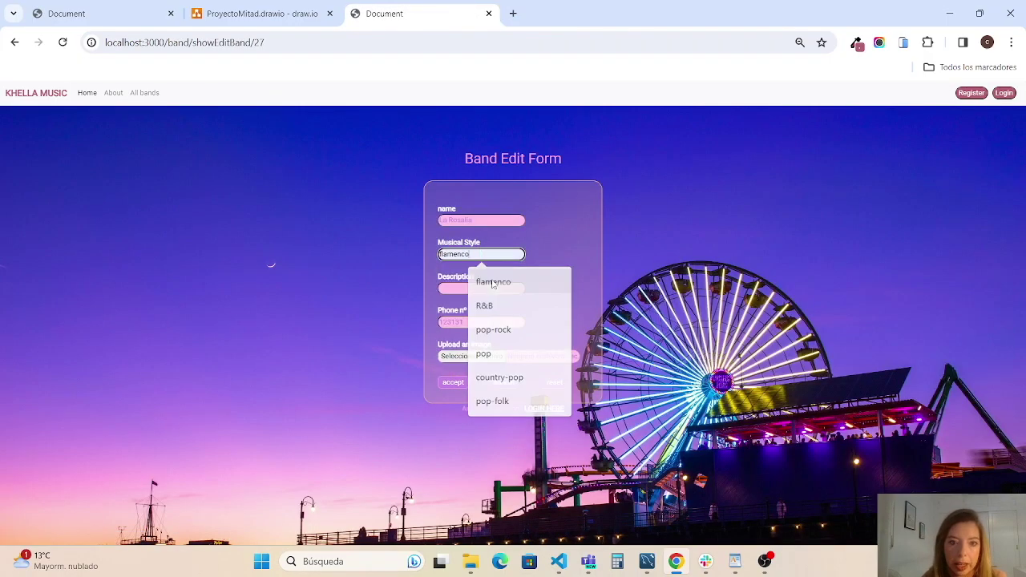
{"action": "left_click", "coordinate": [491, 280]}
{"action": "left_click", "coordinate": [477, 289]}
{"action": "type", "text": "jgoafkdj"}
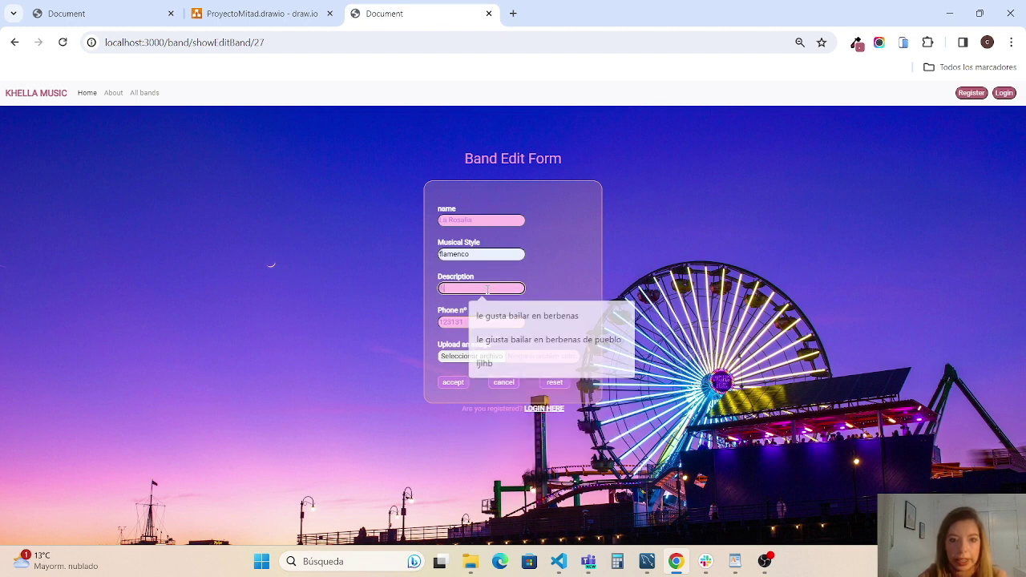
- Attach the rosaliaGira3 photo to the band and save it
{"action": "left_click", "coordinate": [453, 357]}
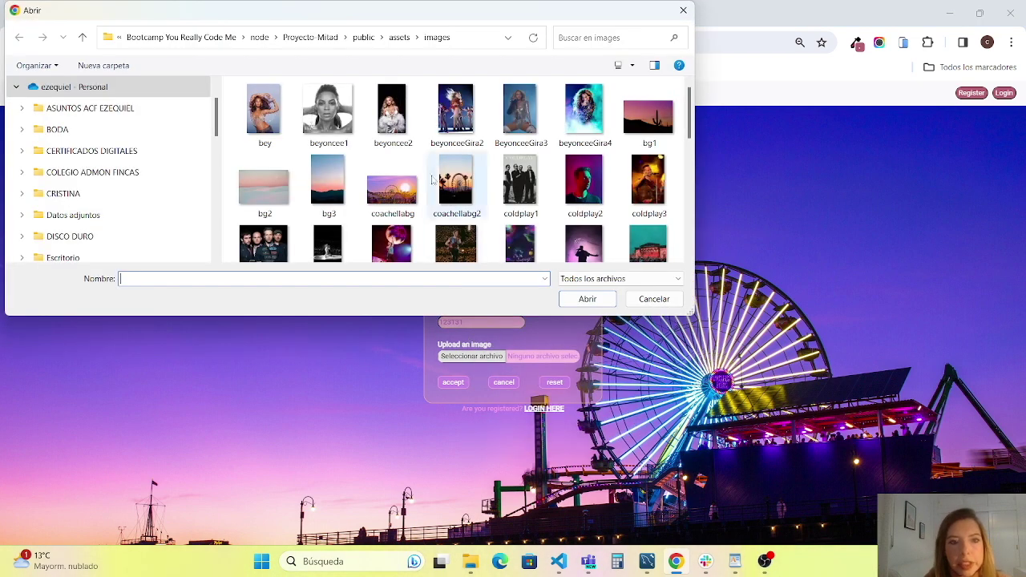
{"action": "scroll", "coordinate": [475, 176], "scroll_direction": "down", "scroll_amount": 5}
{"action": "scroll", "coordinate": [513, 172], "scroll_direction": "down", "scroll_amount": 5}
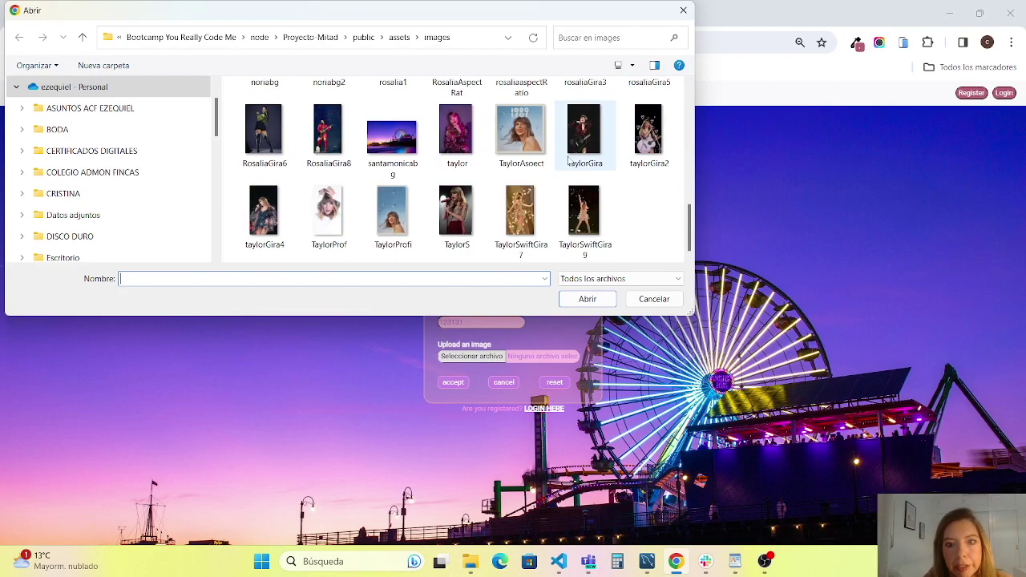
{"action": "scroll", "coordinate": [569, 165], "scroll_direction": "up", "scroll_amount": 1}
{"action": "left_click", "coordinate": [581, 192]}
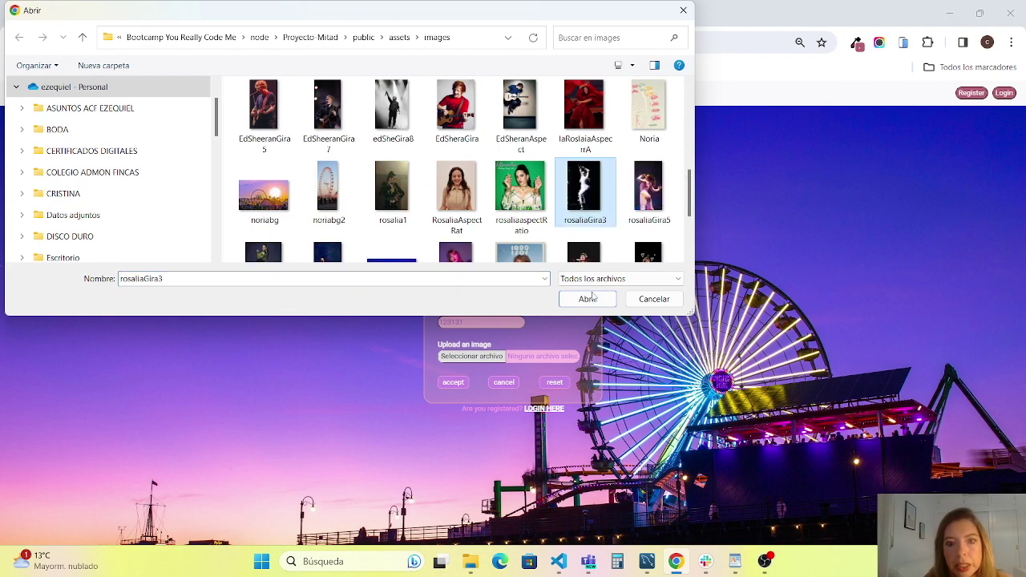
{"action": "left_click", "coordinate": [588, 299]}
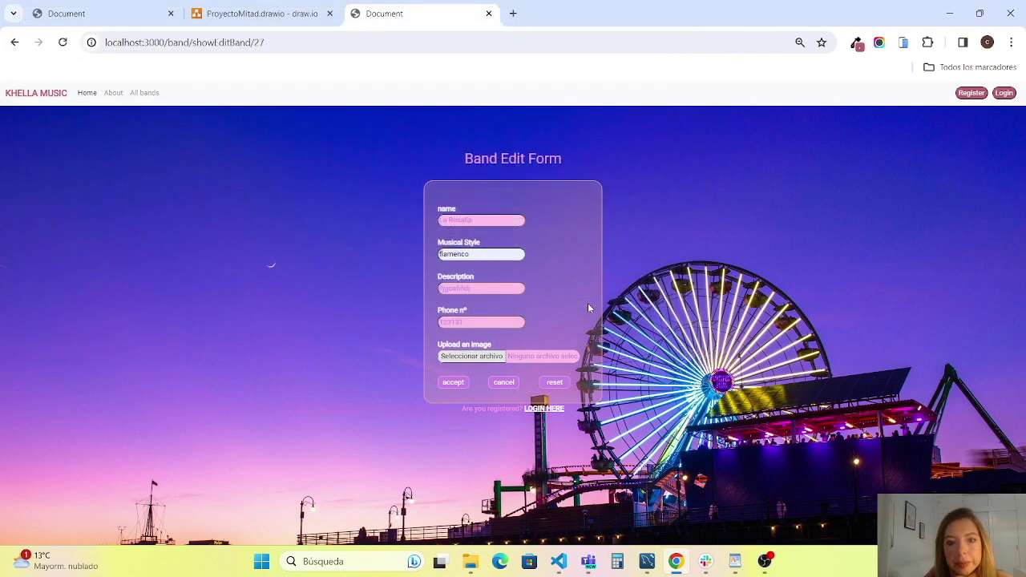
{"action": "left_click", "coordinate": [455, 384]}
- Review the updated La Rosalia page and open the add-concert form
{"action": "scroll", "coordinate": [509, 312], "scroll_direction": "down", "scroll_amount": 2}
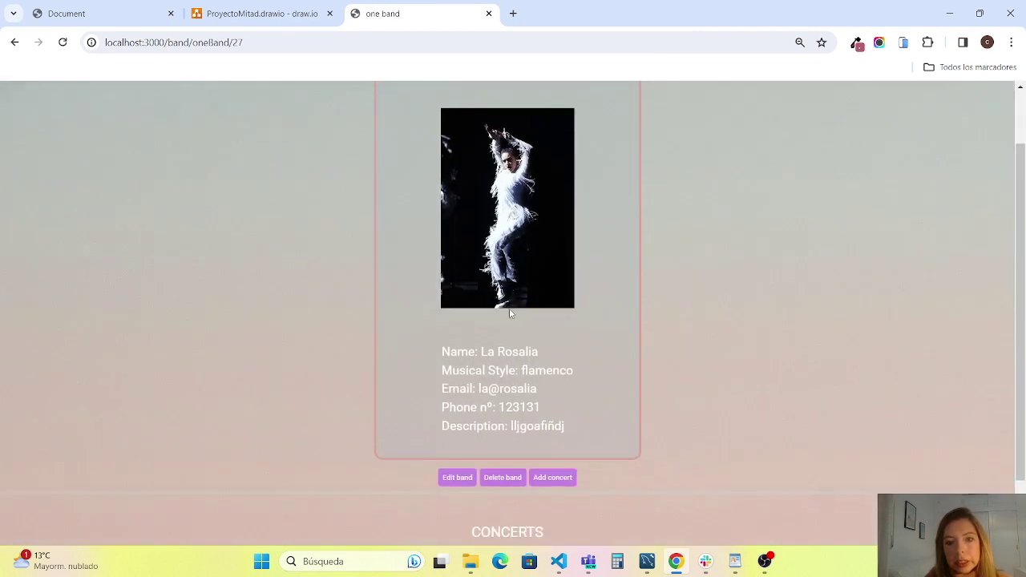
{"action": "scroll", "coordinate": [513, 309], "scroll_direction": "up", "scroll_amount": 2}
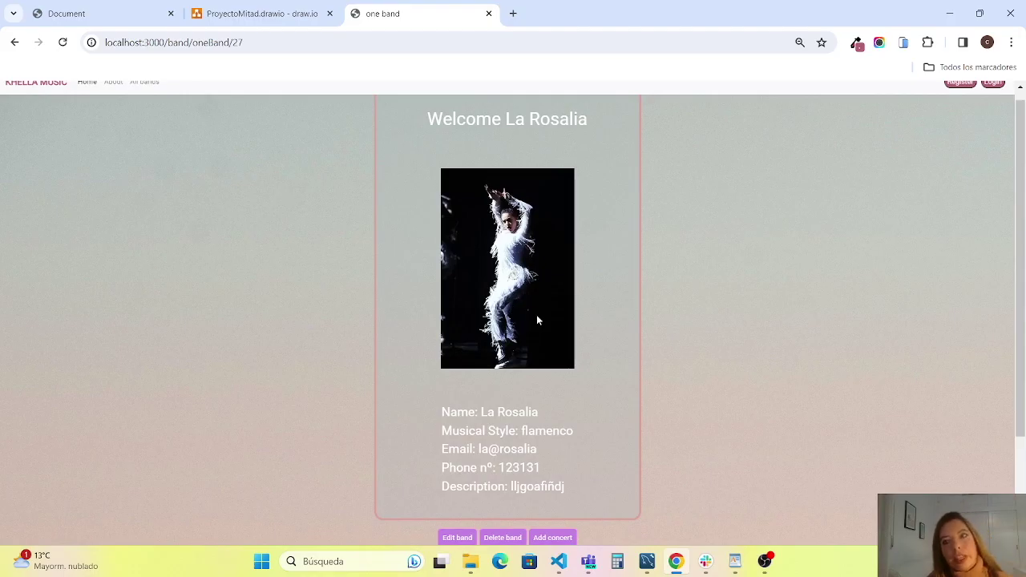
{"action": "scroll", "coordinate": [535, 323], "scroll_direction": "down", "scroll_amount": 2}
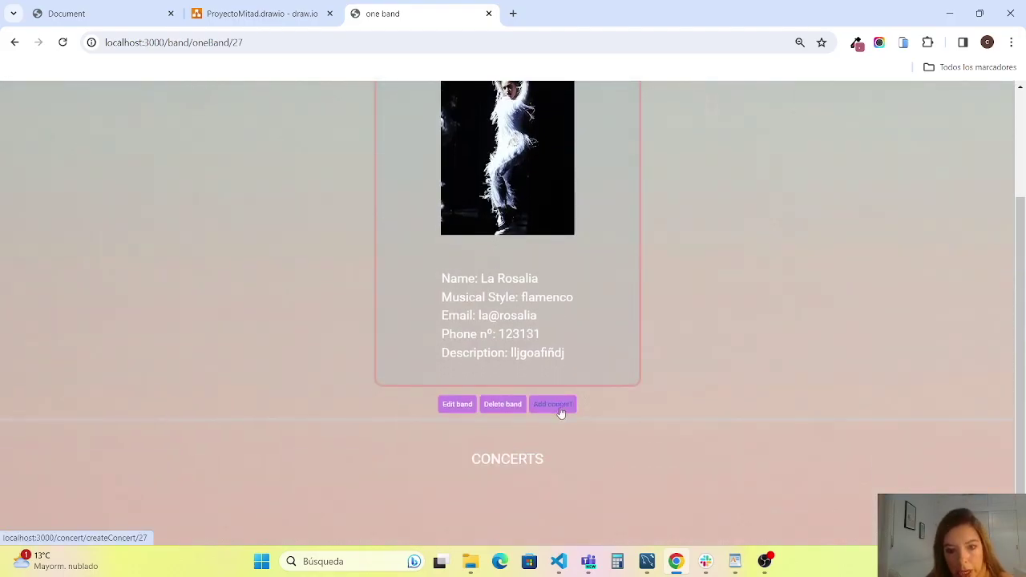
{"action": "left_click", "coordinate": [561, 407]}
- Set the concert to MALAGA at Palacio de deportes JMM Carpena on 09/02/2024, with a time
{"action": "left_click", "coordinate": [489, 204]}
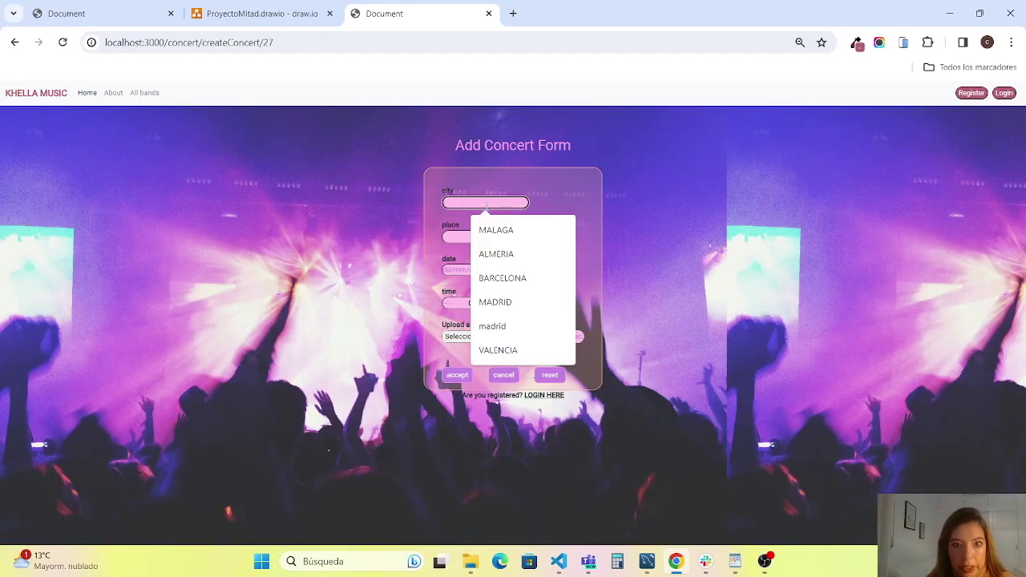
{"action": "left_click", "coordinate": [495, 228]}
{"action": "left_click", "coordinate": [477, 237]}
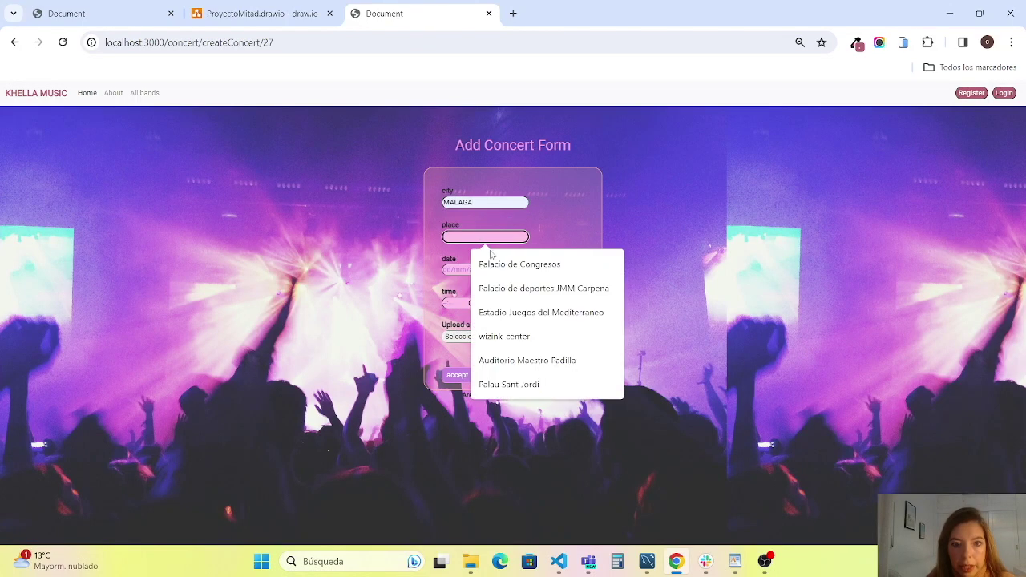
{"action": "left_click", "coordinate": [529, 292]}
{"action": "left_click", "coordinate": [496, 271]}
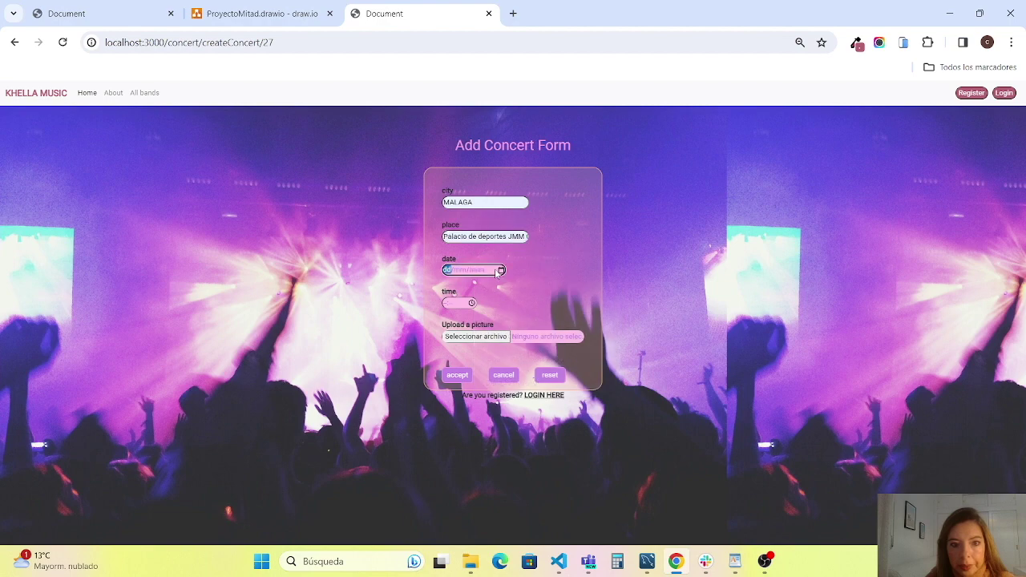
{"action": "left_click", "coordinate": [500, 271]}
{"action": "left_click", "coordinate": [504, 334]}
{"action": "left_click", "coordinate": [472, 303]}
{"action": "left_click", "coordinate": [455, 360]}
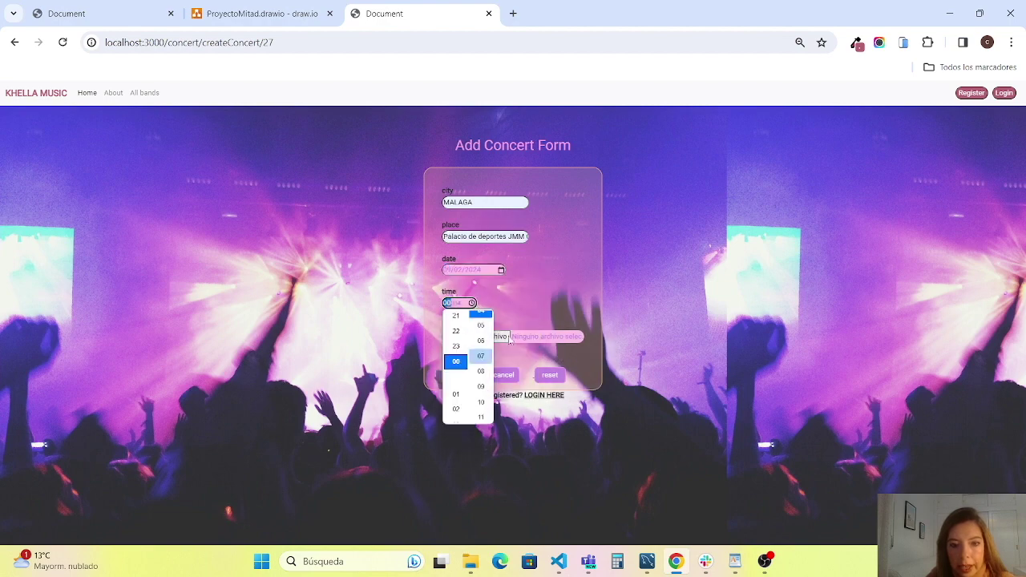
{"action": "left_click", "coordinate": [531, 308]}
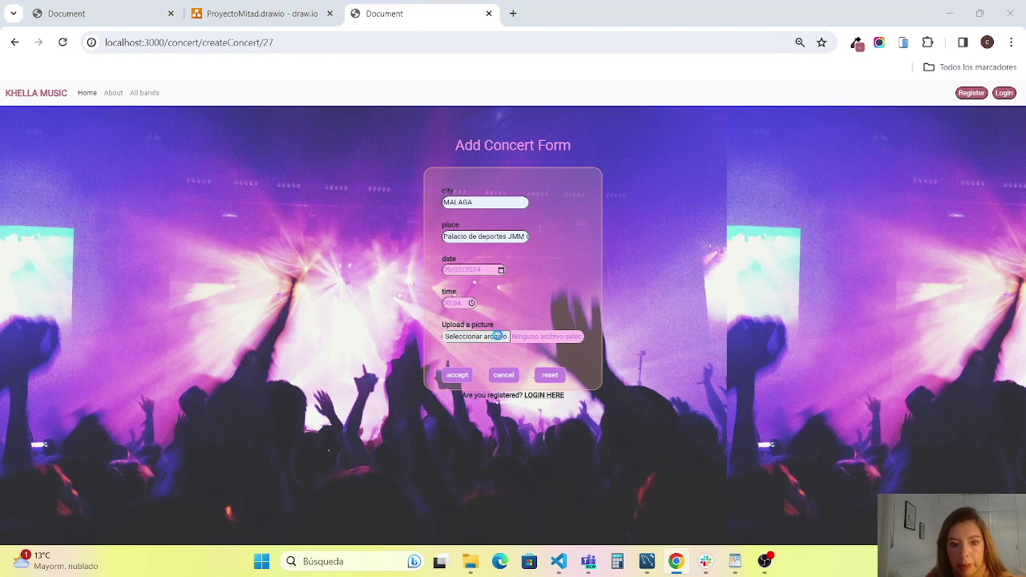
- Attach the RosaliaGira6 picture and save the new concert
{"action": "left_click", "coordinate": [497, 337]}
{"action": "scroll", "coordinate": [529, 229], "scroll_direction": "down", "scroll_amount": 5}
{"action": "scroll", "coordinate": [540, 230], "scroll_direction": "down", "scroll_amount": 5}
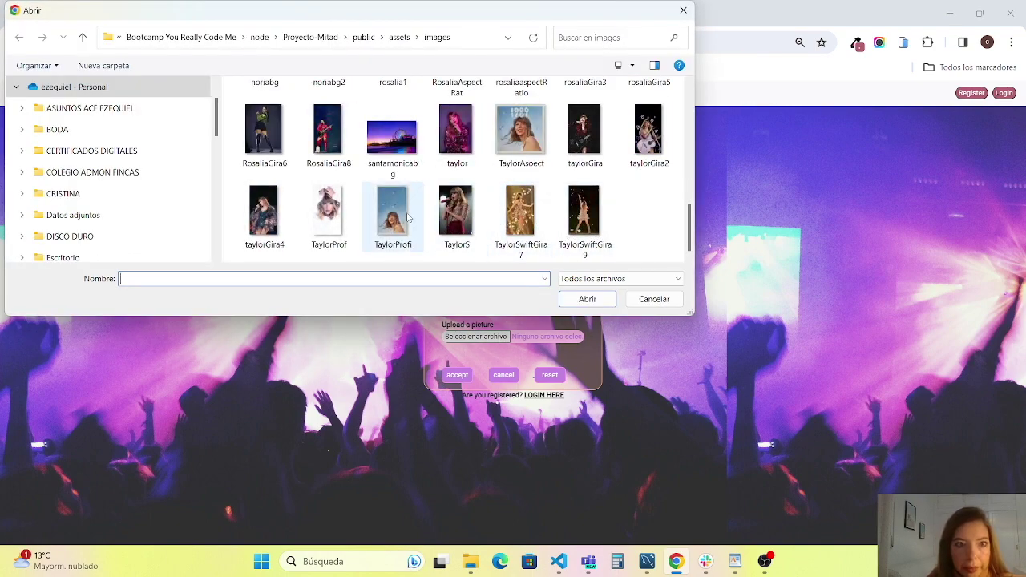
{"action": "scroll", "coordinate": [400, 213], "scroll_direction": "up", "scroll_amount": 1}
{"action": "left_click", "coordinate": [264, 188]}
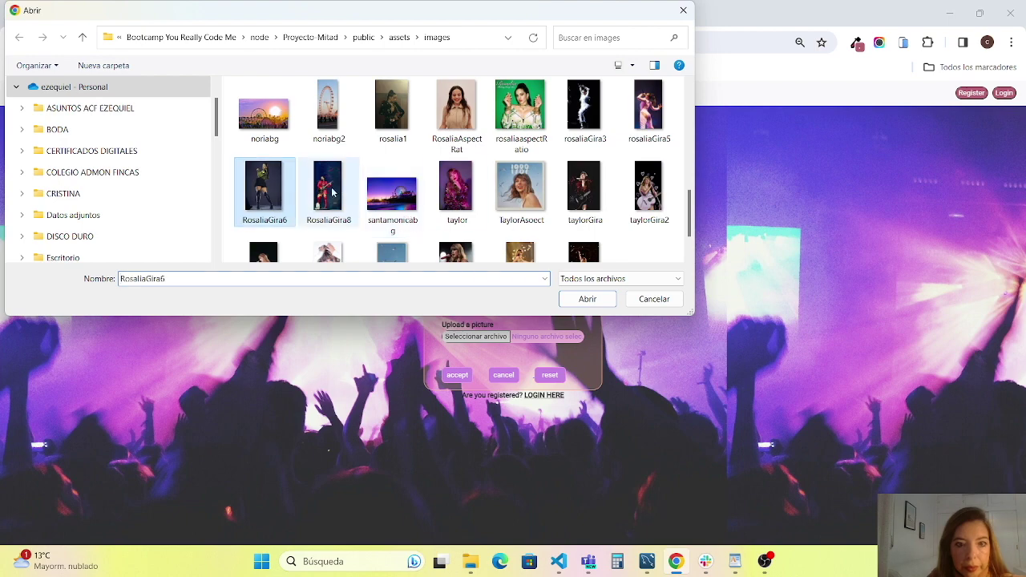
{"action": "left_click", "coordinate": [587, 299]}
{"action": "left_click", "coordinate": [457, 375]}
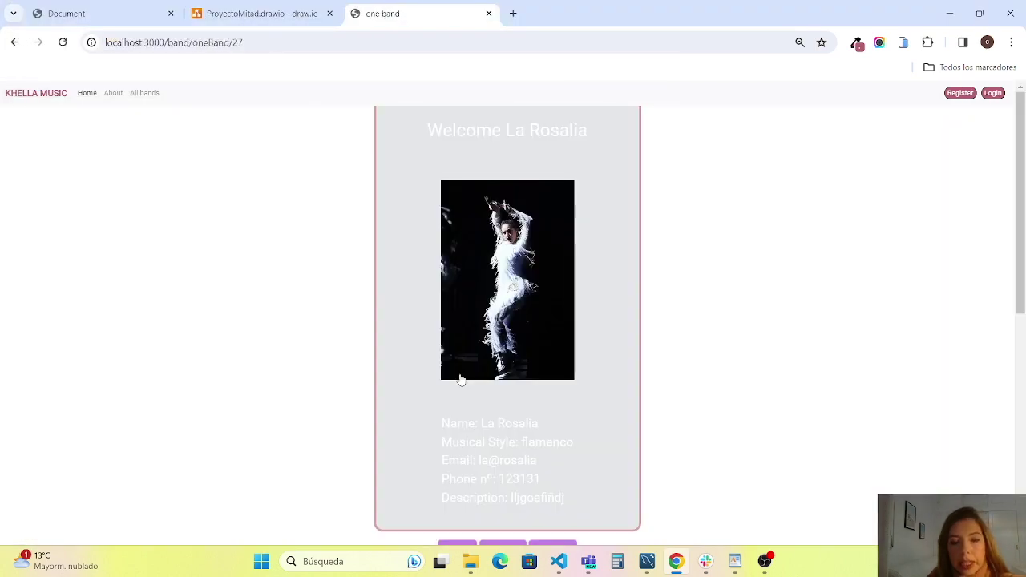
{"action": "scroll", "coordinate": [497, 369], "scroll_direction": "down", "scroll_amount": 4}
{"action": "scroll", "coordinate": [557, 344], "scroll_direction": "down", "scroll_amount": 2}
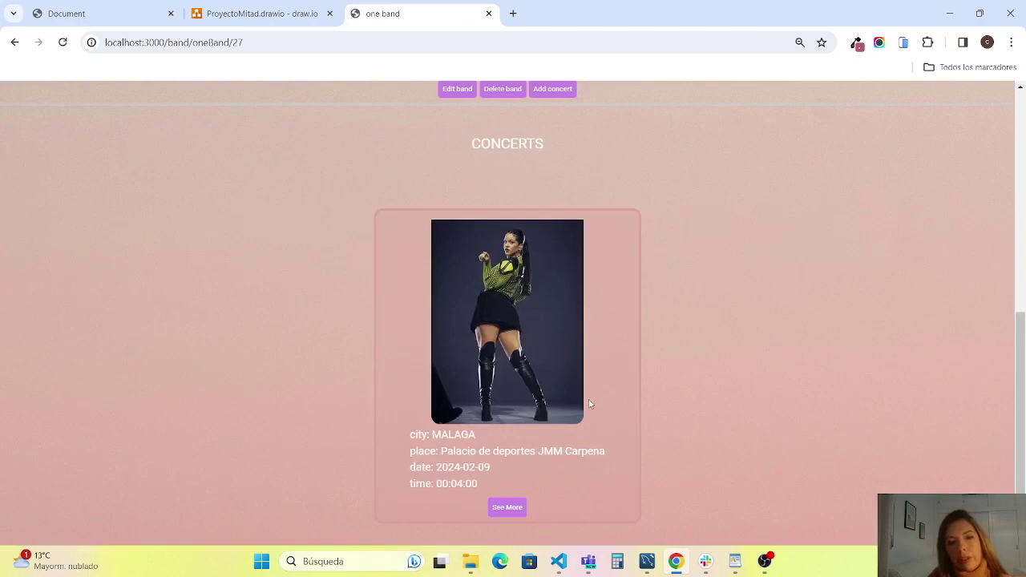
{"action": "scroll", "coordinate": [589, 402], "scroll_direction": "up", "scroll_amount": 2}
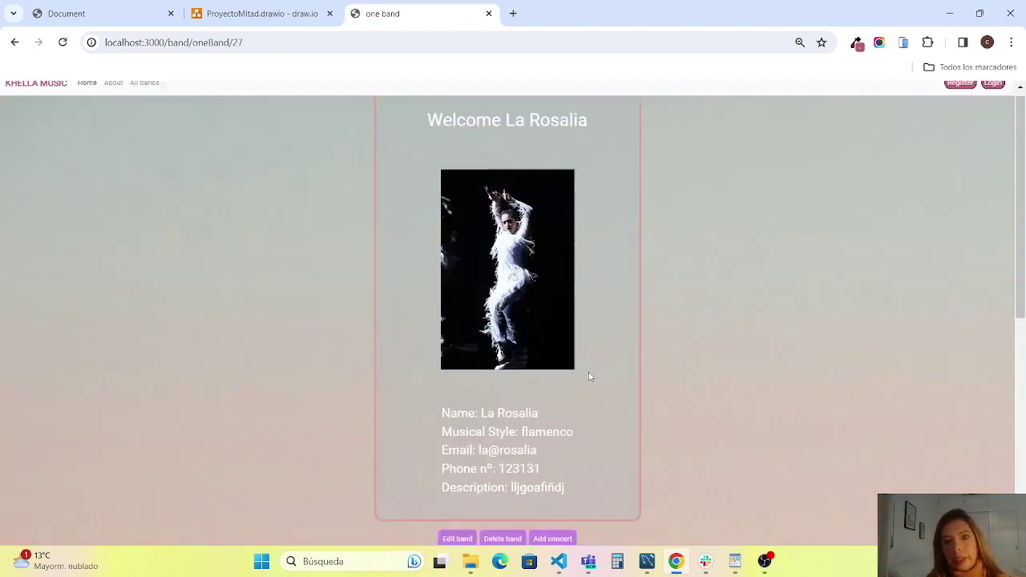
{"action": "scroll", "coordinate": [593, 375], "scroll_direction": "up", "scroll_amount": 1}
- Fill the Band Login Form with La Rosalia's saved name and email
{"action": "left_click", "coordinate": [992, 93]}
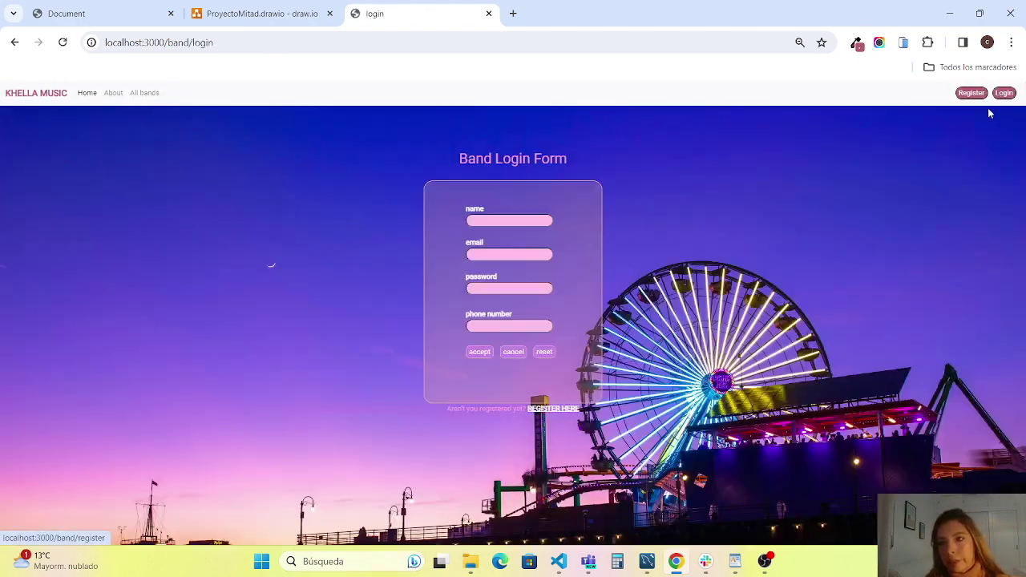
{"action": "left_click", "coordinate": [531, 222]}
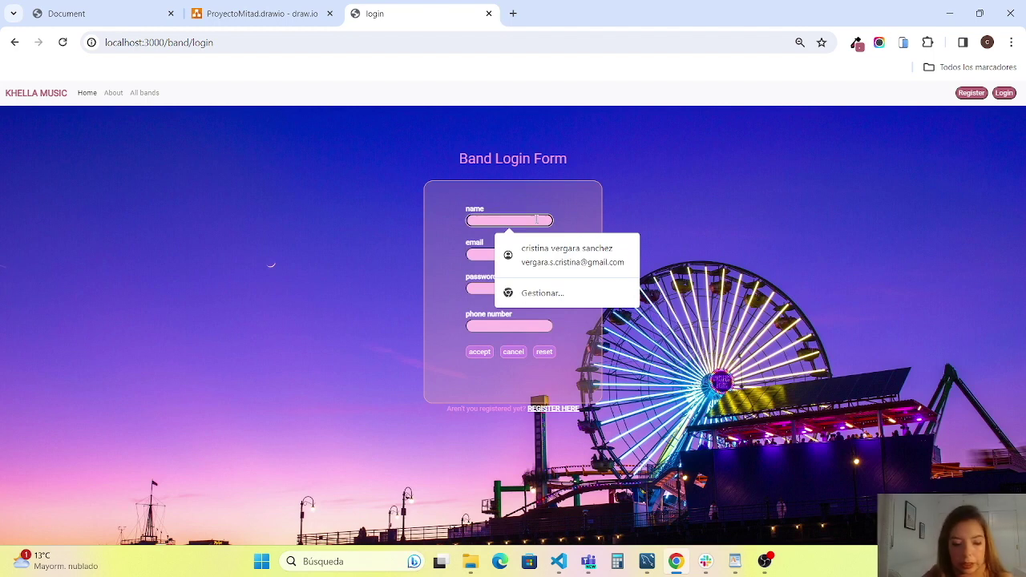
{"action": "type", "text": "l"}
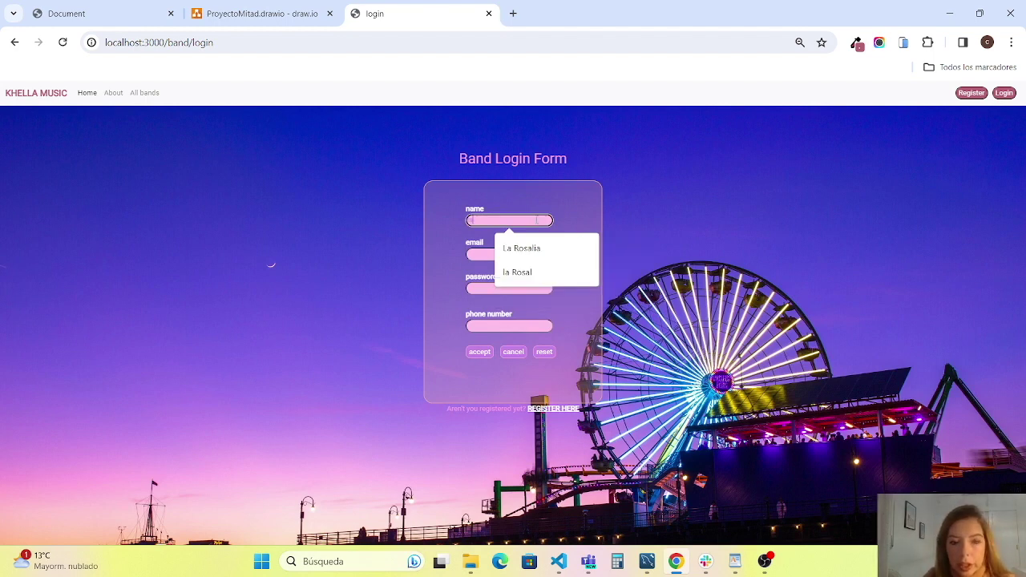
{"action": "left_click", "coordinate": [542, 251]}
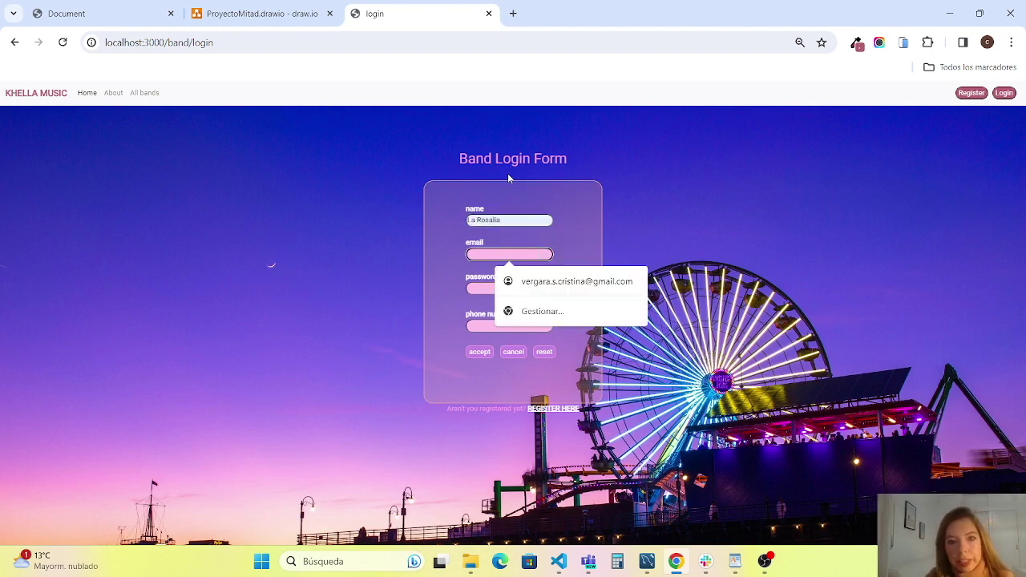
{"action": "type", "text": "l"}
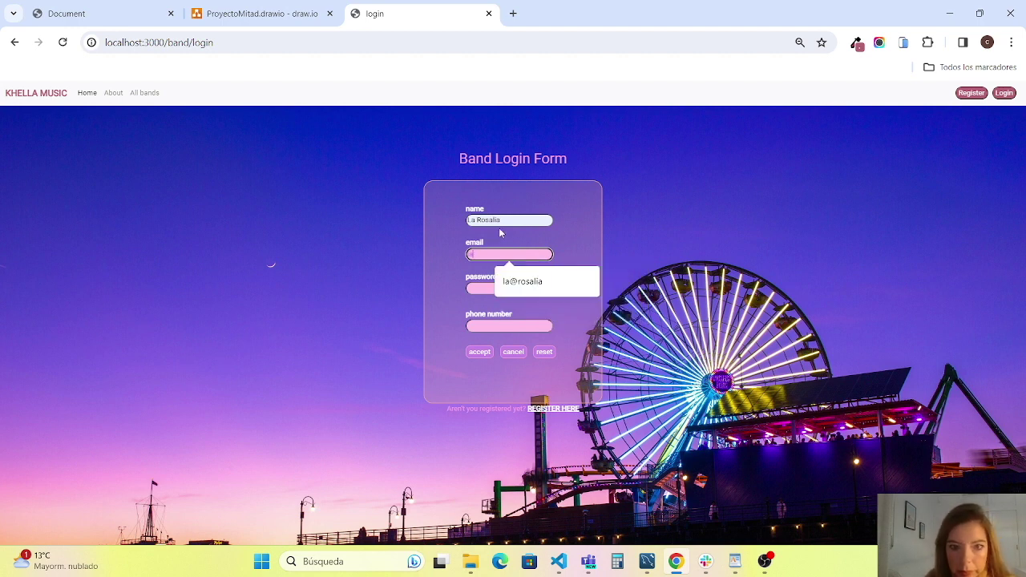
{"action": "left_click", "coordinate": [533, 282]}
{"action": "left_click", "coordinate": [517, 289]}
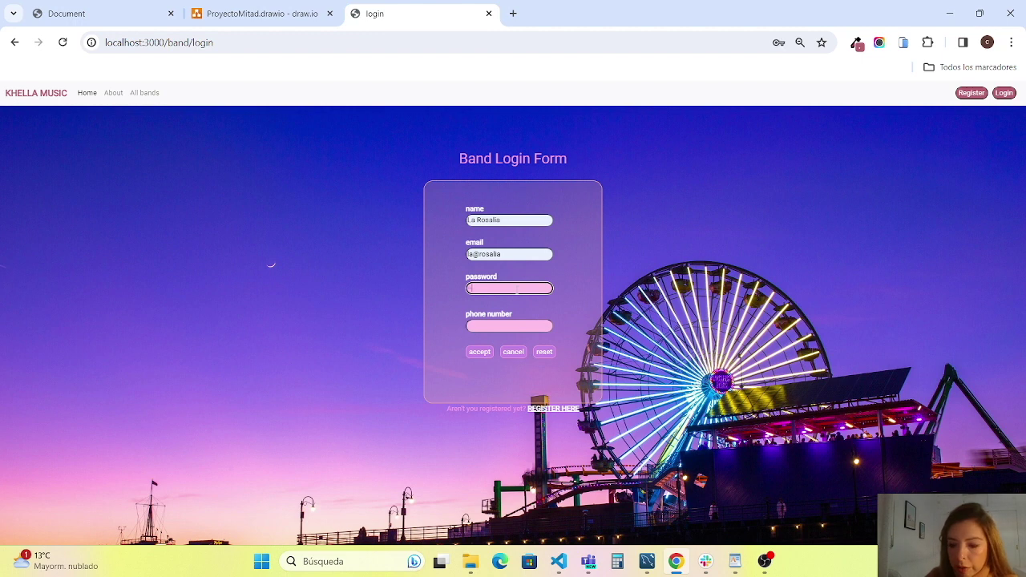
- Enter the password and phone number, submit the login, and dismiss Chrome's password warning
{"action": "type", "text": "12"}
{"action": "left_click", "coordinate": [511, 326]}
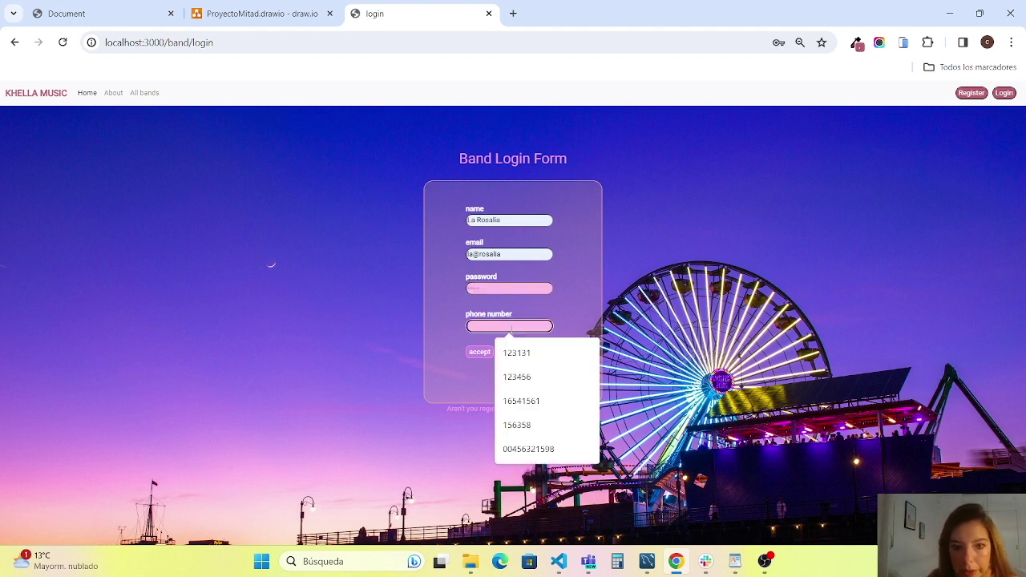
{"action": "left_click", "coordinate": [529, 354]}
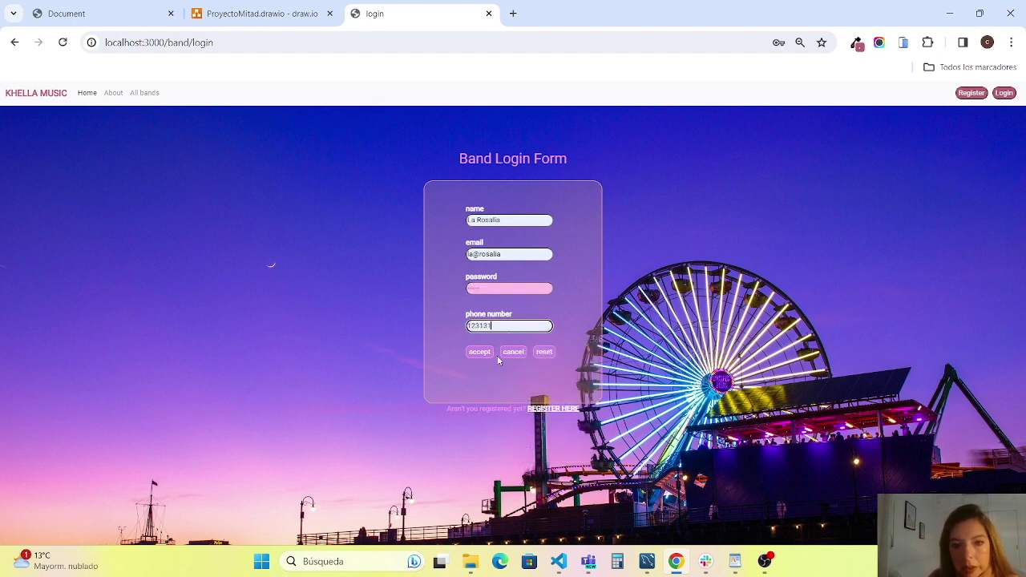
{"action": "left_click", "coordinate": [479, 353]}
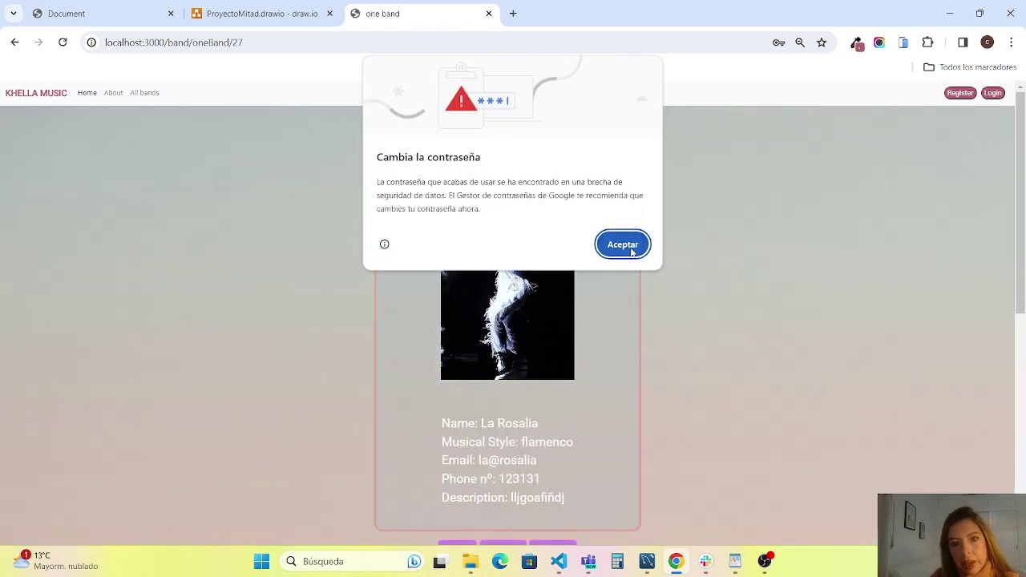
{"action": "left_click", "coordinate": [628, 245]}
{"action": "scroll", "coordinate": [630, 297], "scroll_direction": "down", "scroll_amount": 5}
- Find La Rosalia in the All bands list and open its detail page
{"action": "scroll", "coordinate": [636, 288], "scroll_direction": "up", "scroll_amount": 5}
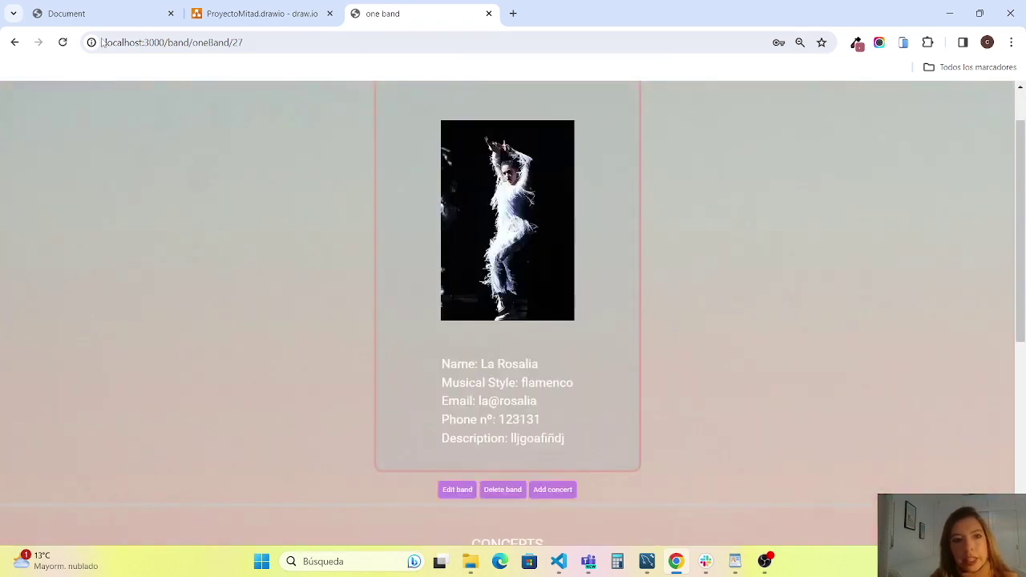
{"action": "left_click", "coordinate": [142, 92]}
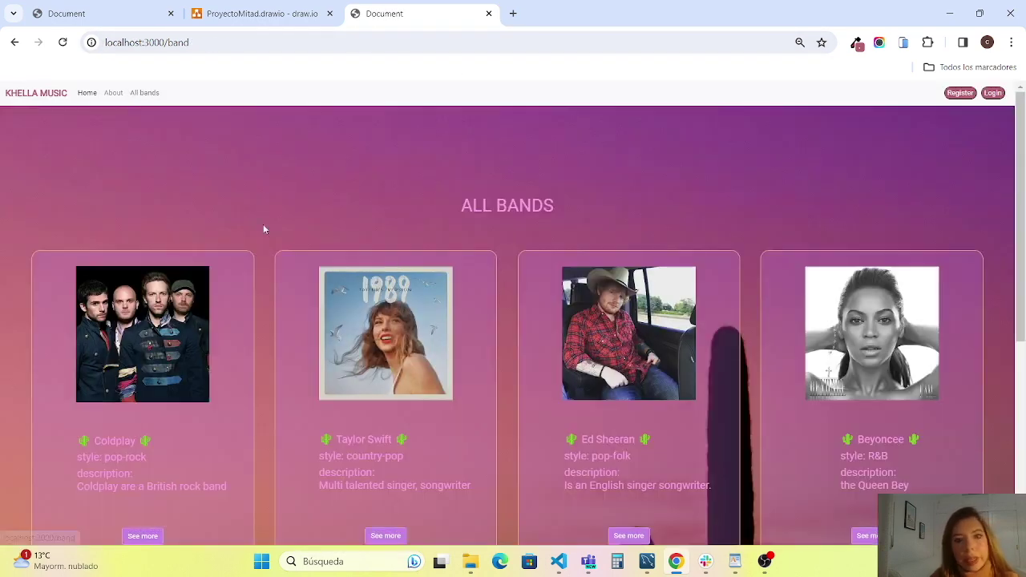
{"action": "scroll", "coordinate": [851, 292], "scroll_direction": "down", "scroll_amount": 4}
{"action": "scroll", "coordinate": [852, 297], "scroll_direction": "down", "scroll_amount": 1}
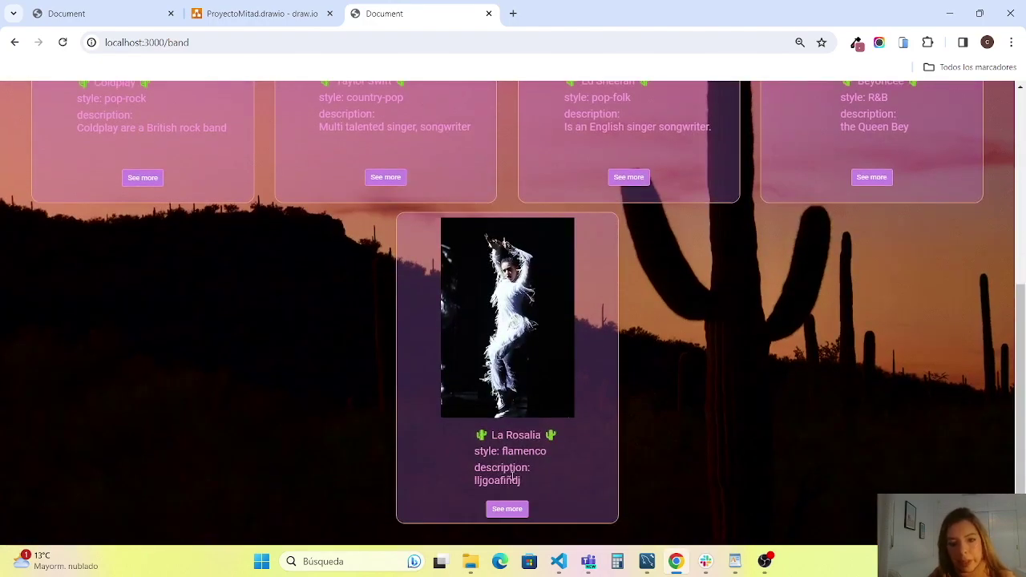
{"action": "scroll", "coordinate": [713, 236], "scroll_direction": "up", "scroll_amount": 3}
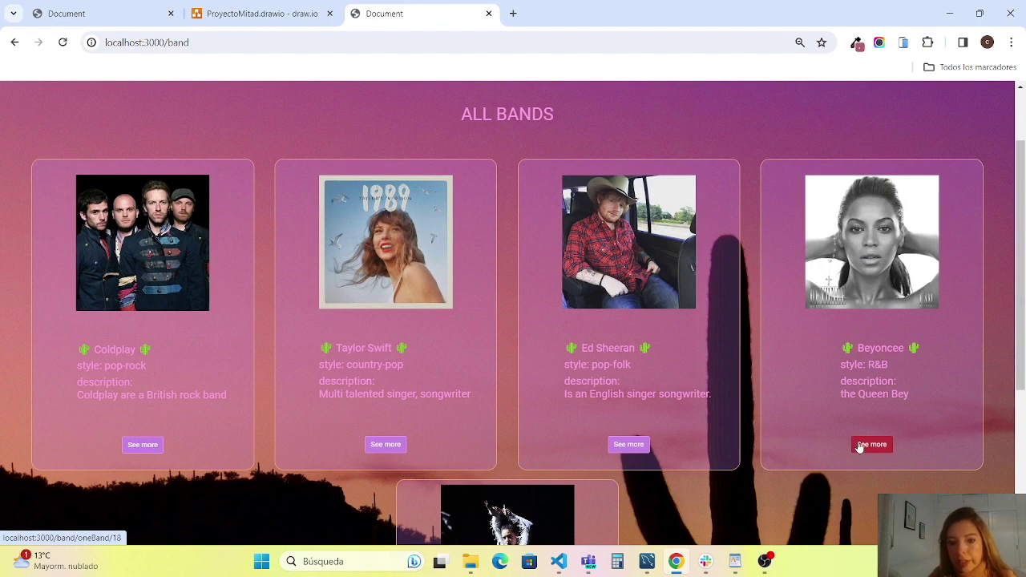
{"action": "scroll", "coordinate": [645, 449], "scroll_direction": "down", "scroll_amount": 3}
{"action": "left_click", "coordinate": [507, 509]}
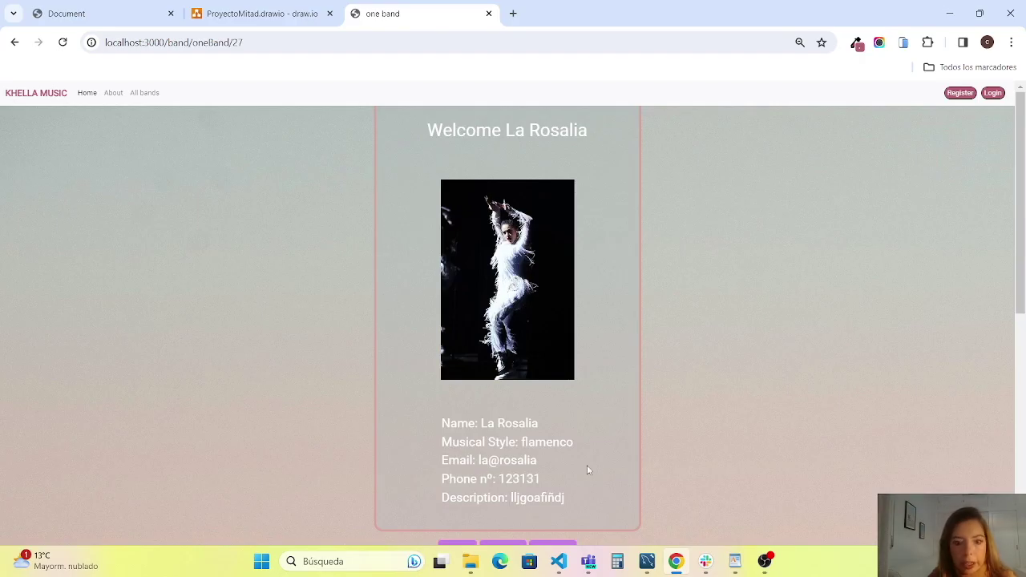
- Refresh MySQL Workbench's band table to see La Rosalia's new row, then return to Chrome
{"action": "left_click", "coordinate": [643, 567]}
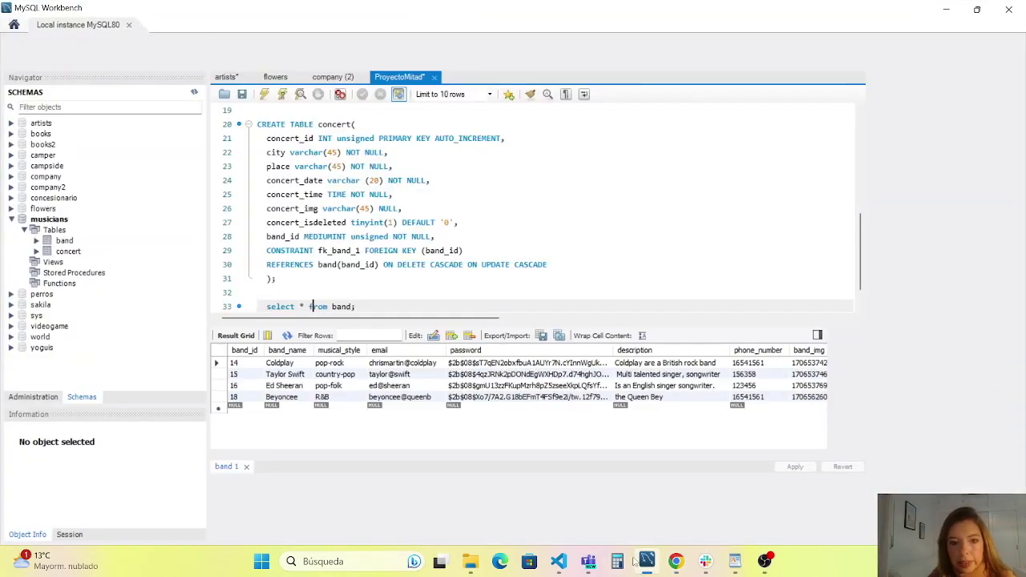
{"action": "left_click", "coordinate": [287, 335]}
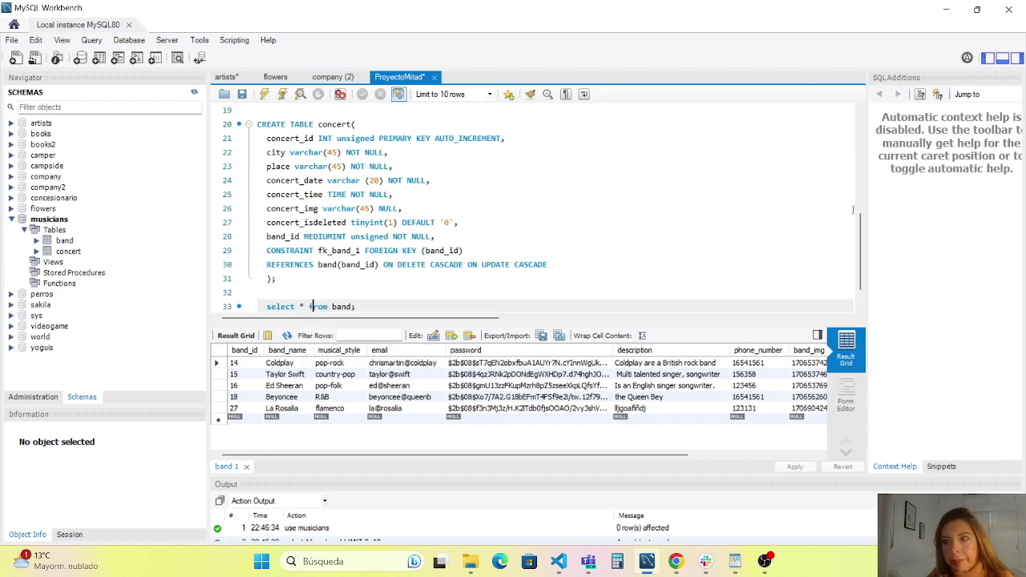
{"action": "left_click", "coordinate": [946, 9]}
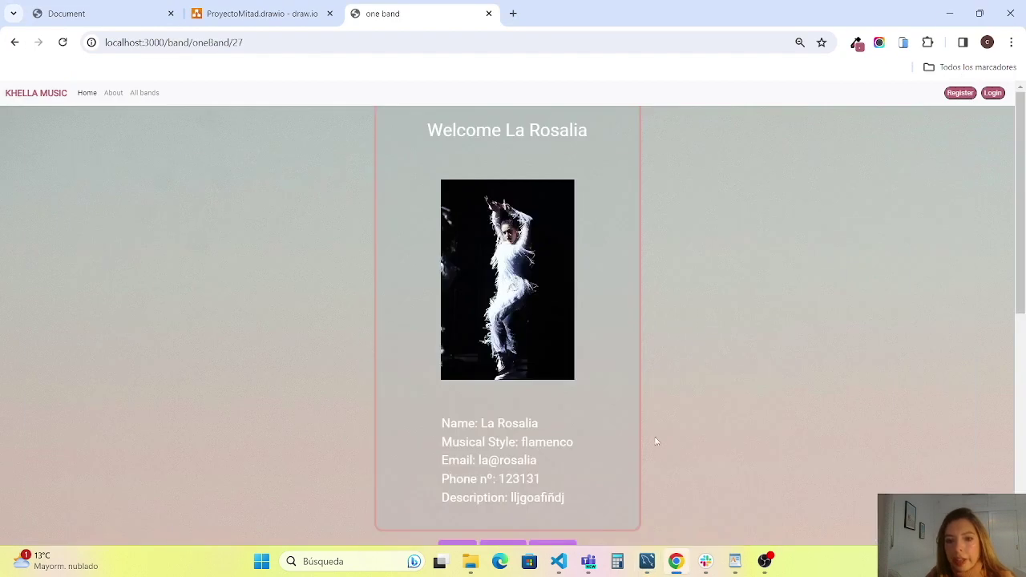
- Delete La Rosalia via Delete band and return to the all-bands list
{"action": "scroll", "coordinate": [618, 419], "scroll_direction": "down", "scroll_amount": 5}
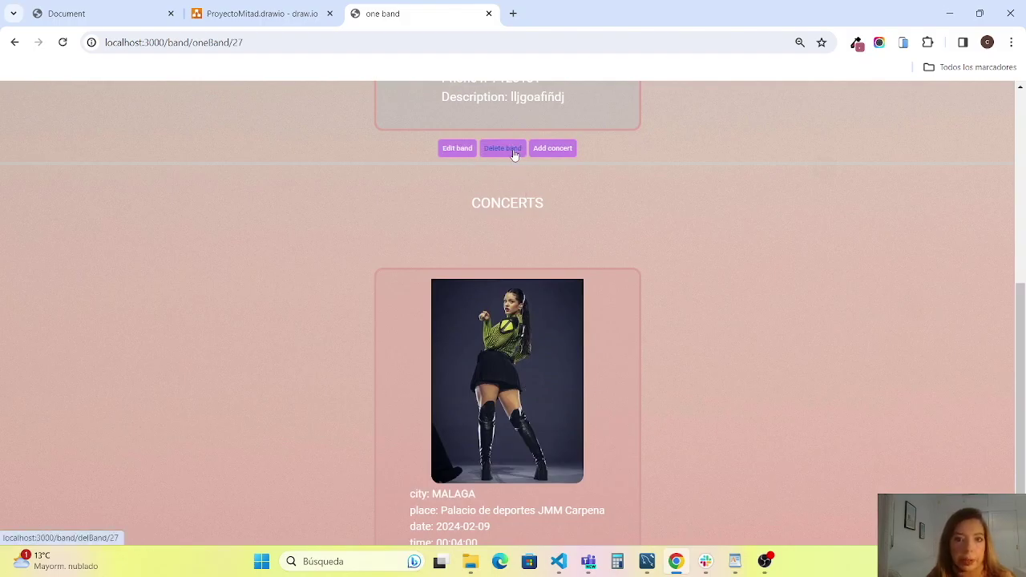
{"action": "left_click", "coordinate": [514, 154]}
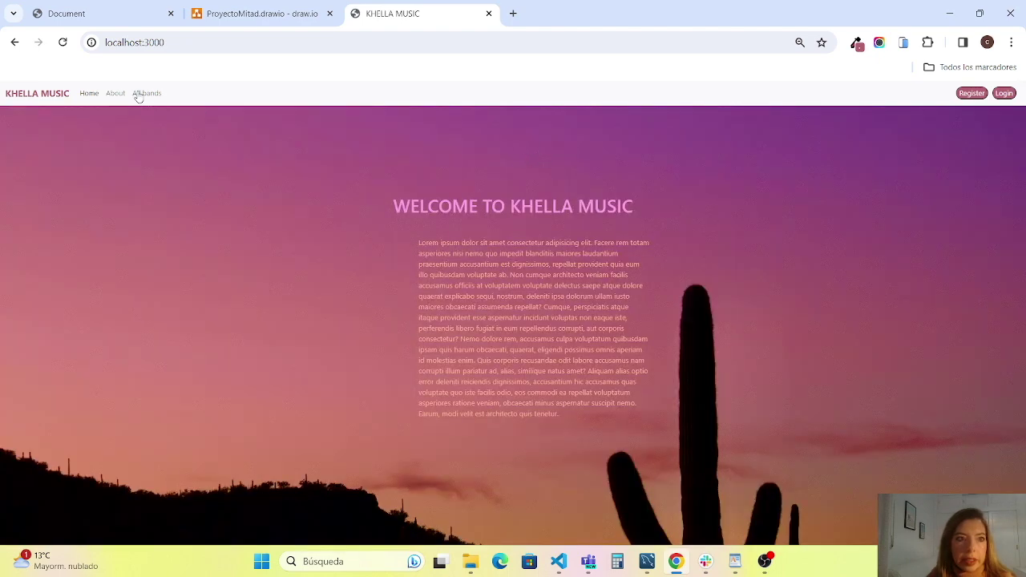
{"action": "left_click", "coordinate": [138, 96]}
{"action": "scroll", "coordinate": [788, 310], "scroll_direction": "down", "scroll_amount": 1}
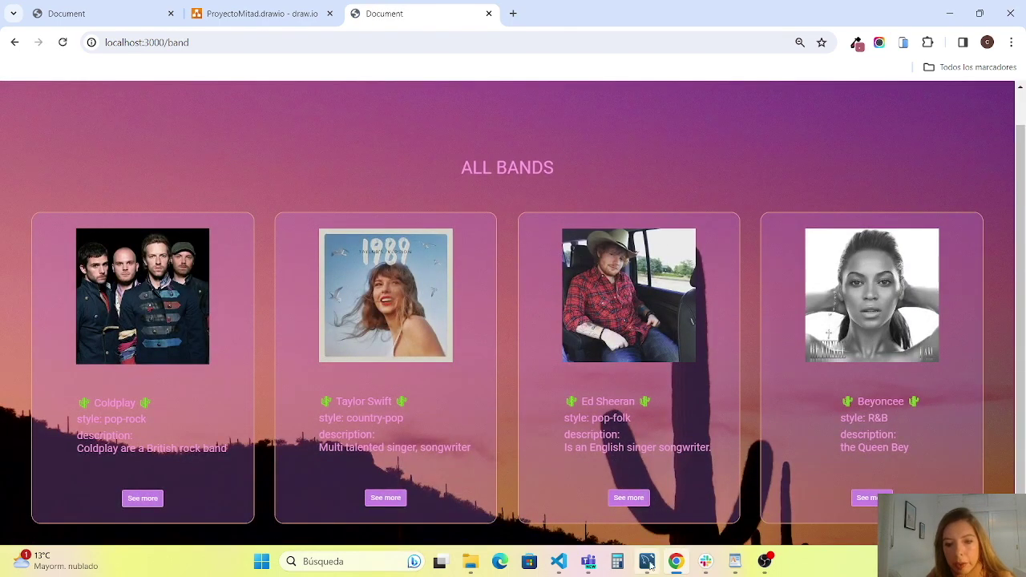
- Refresh the MySQL Workbench band table to confirm La Rosalia is gone, then go back to Chrome
{"action": "mouse_move", "coordinate": [646, 562]}
{"action": "left_click", "coordinate": [627, 507]}
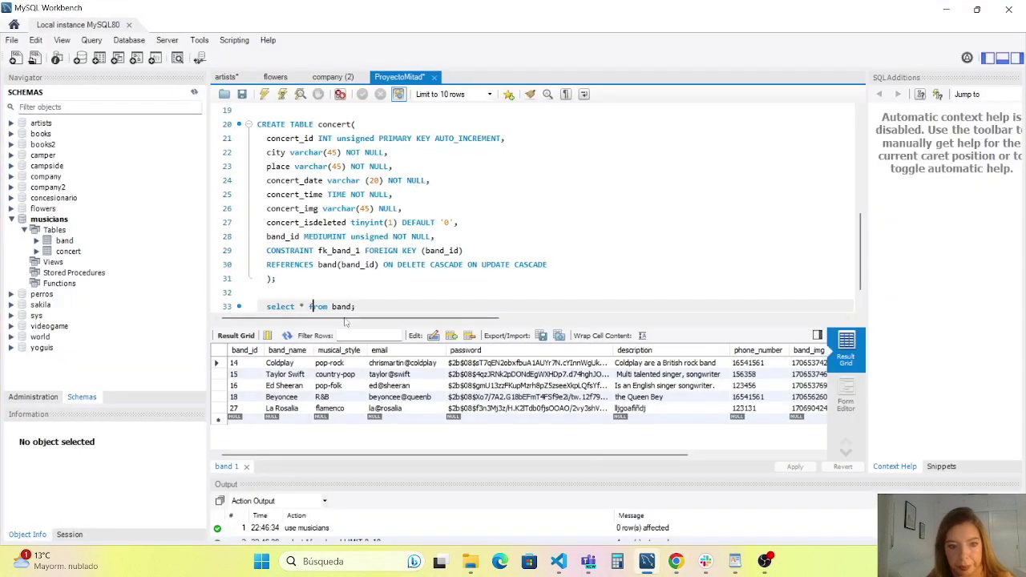
{"action": "left_click", "coordinate": [287, 335]}
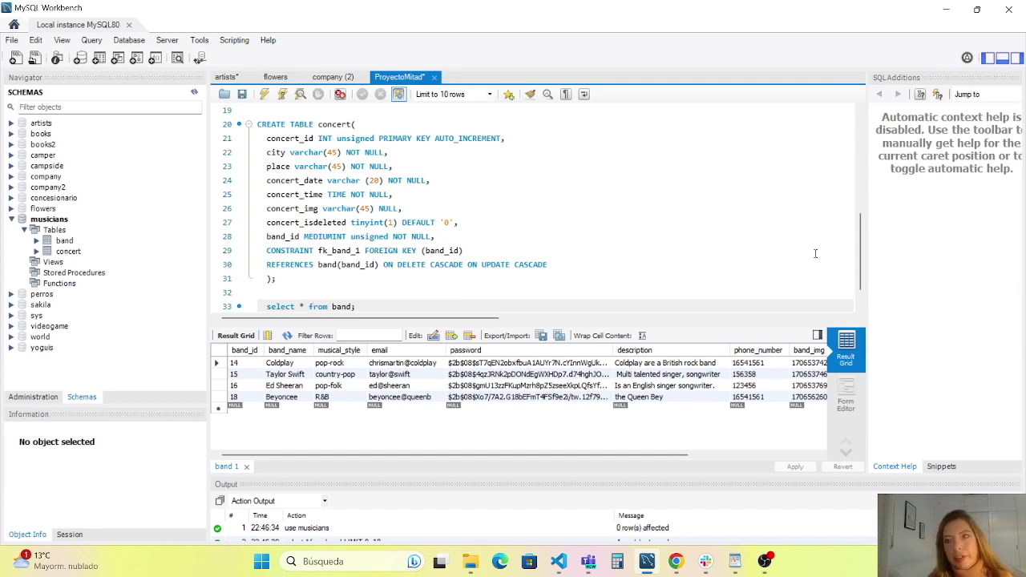
{"action": "left_click", "coordinate": [946, 10]}
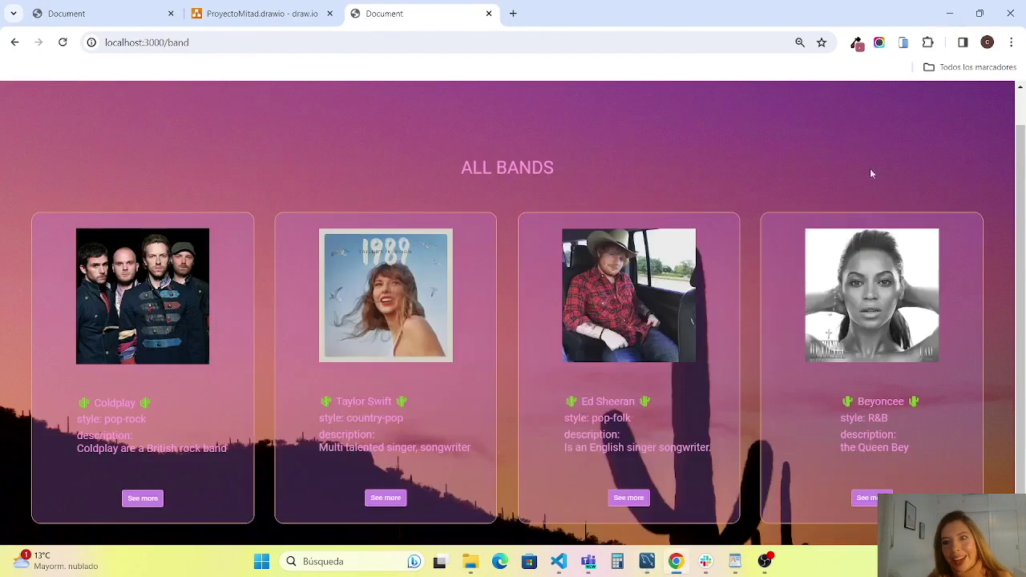
- Open Beyoncee's band page and view her Madrid concert details
{"action": "scroll", "coordinate": [846, 194], "scroll_direction": "up", "scroll_amount": 1}
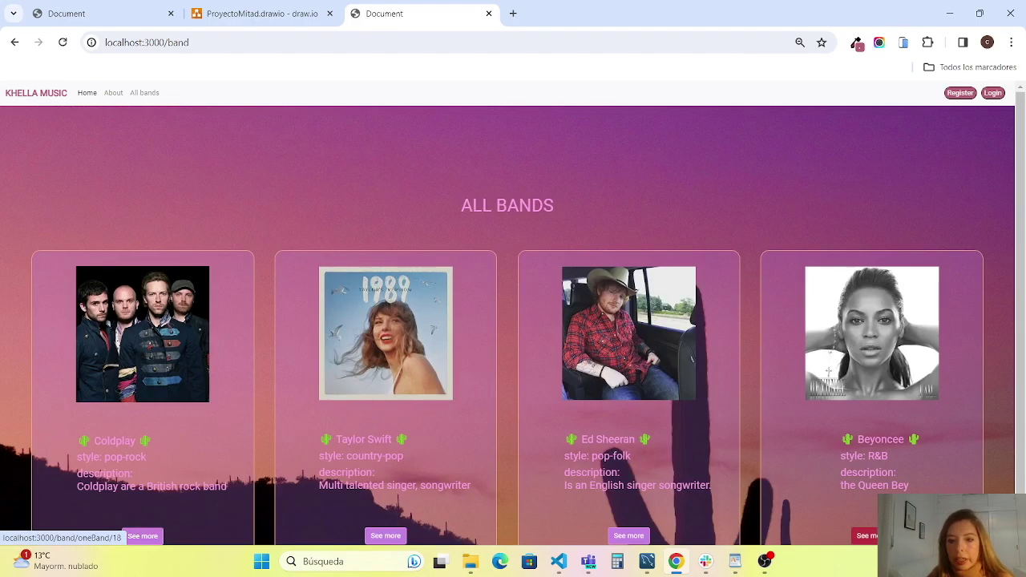
{"action": "left_click", "coordinate": [866, 536]}
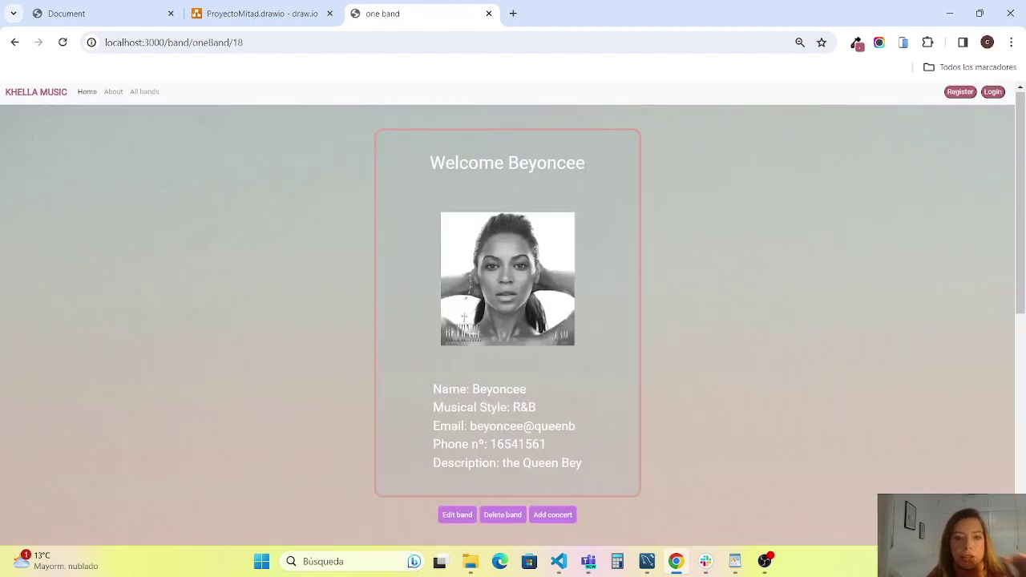
{"action": "scroll", "coordinate": [784, 466], "scroll_direction": "down", "scroll_amount": 5}
{"action": "left_click", "coordinate": [508, 508]}
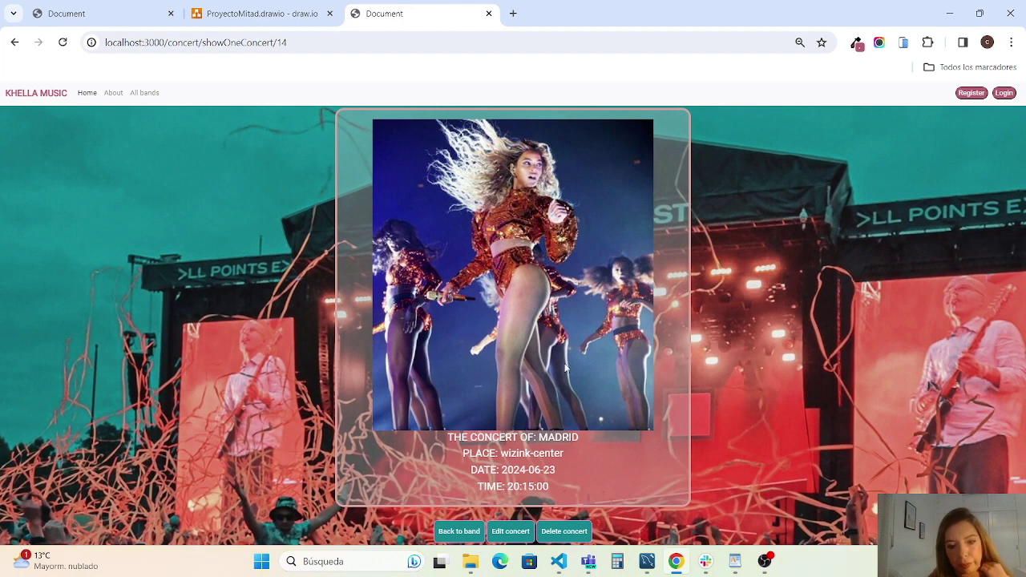
{"action": "left_click", "coordinate": [470, 533]}
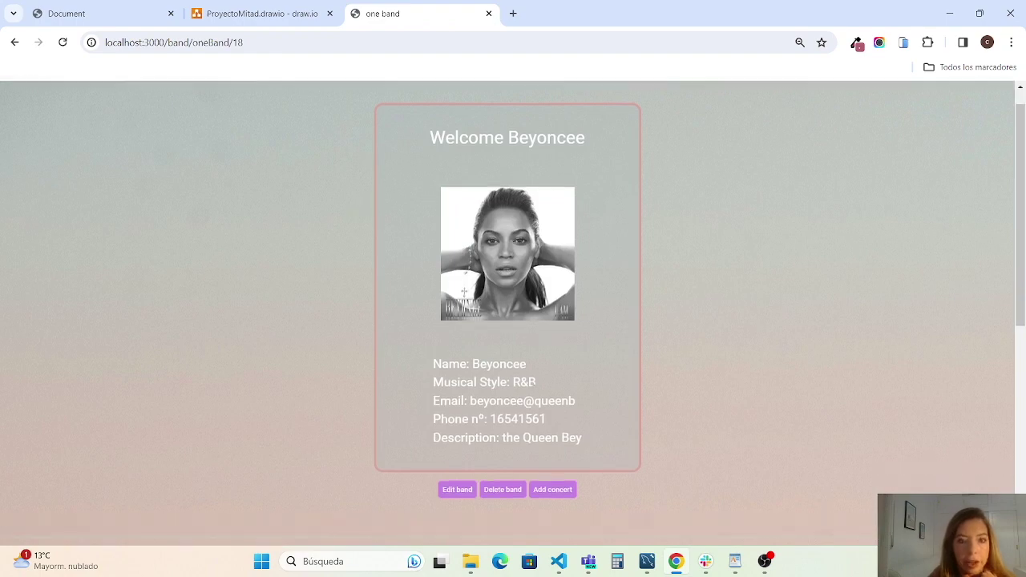
- Delete Beyoncee's Madrid wizink-center concert, leaving her Barcelona and Malaga concerts
{"action": "scroll", "coordinate": [540, 434], "scroll_direction": "down", "scroll_amount": 5}
{"action": "left_click", "coordinate": [514, 513]}
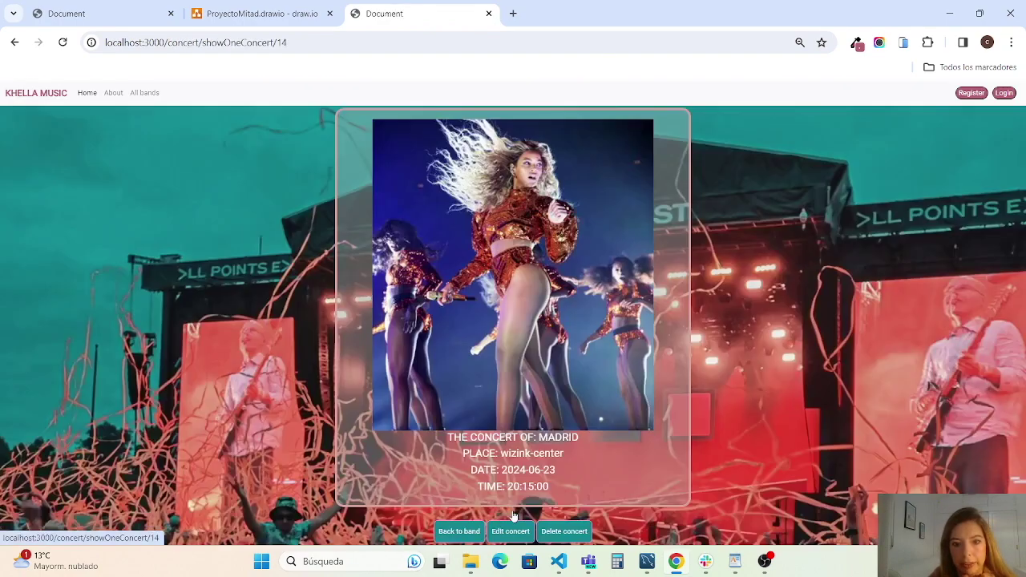
{"action": "left_click", "coordinate": [558, 533]}
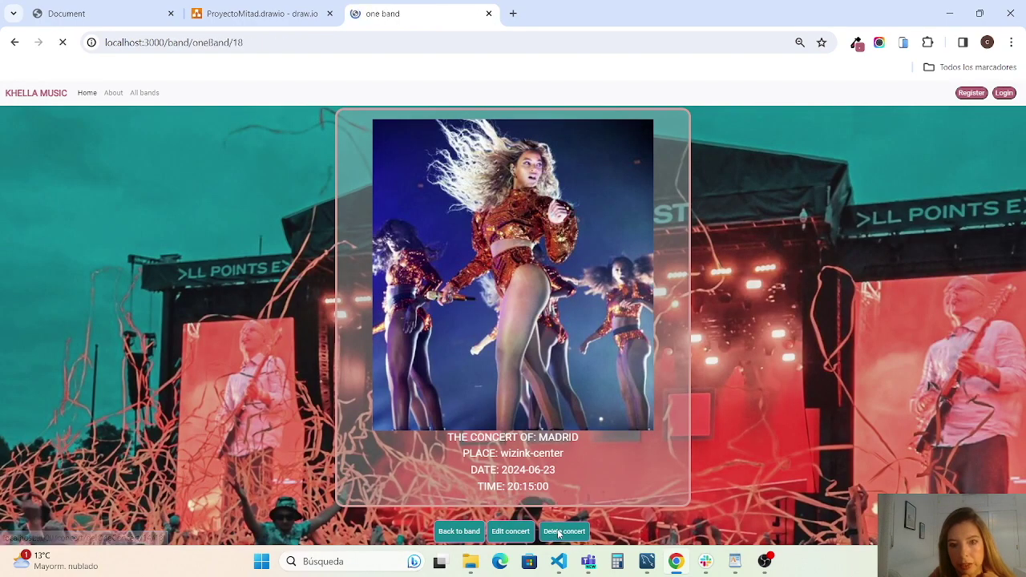
{"action": "scroll", "coordinate": [588, 372], "scroll_direction": "down", "scroll_amount": 5}
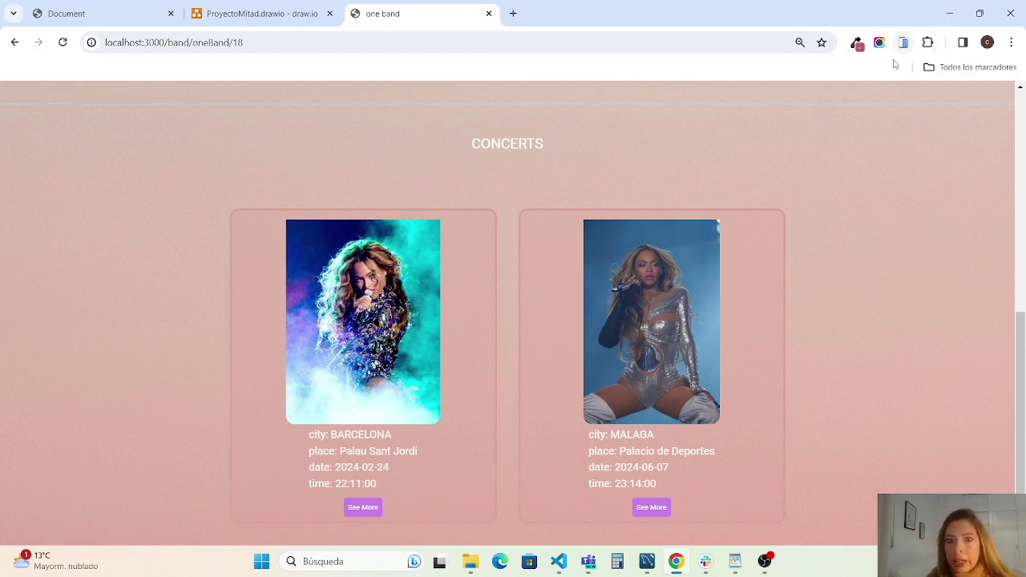
{"action": "scroll", "coordinate": [875, 90], "scroll_direction": "up", "scroll_amount": 3}
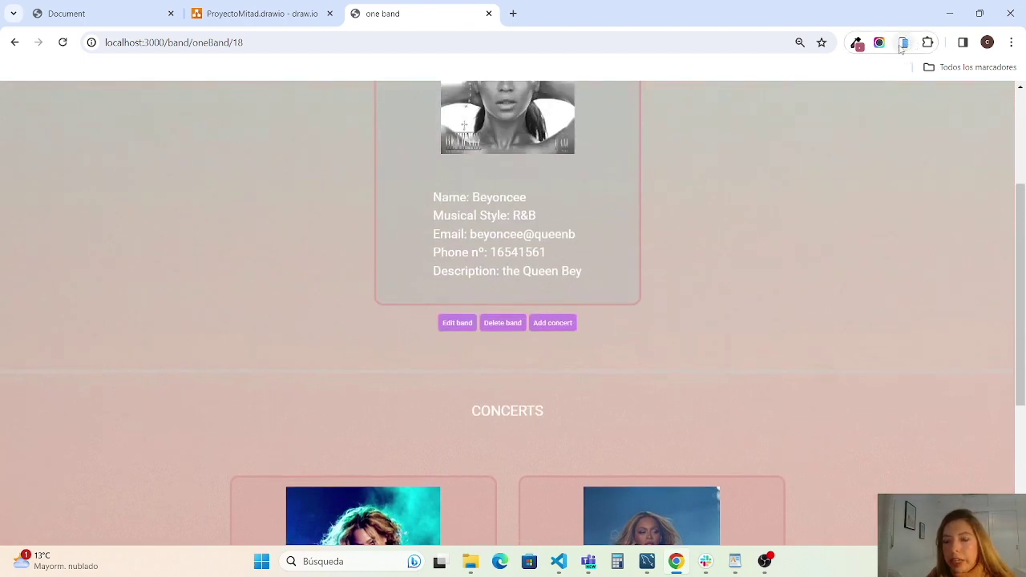
{"action": "left_click", "coordinate": [903, 43]}
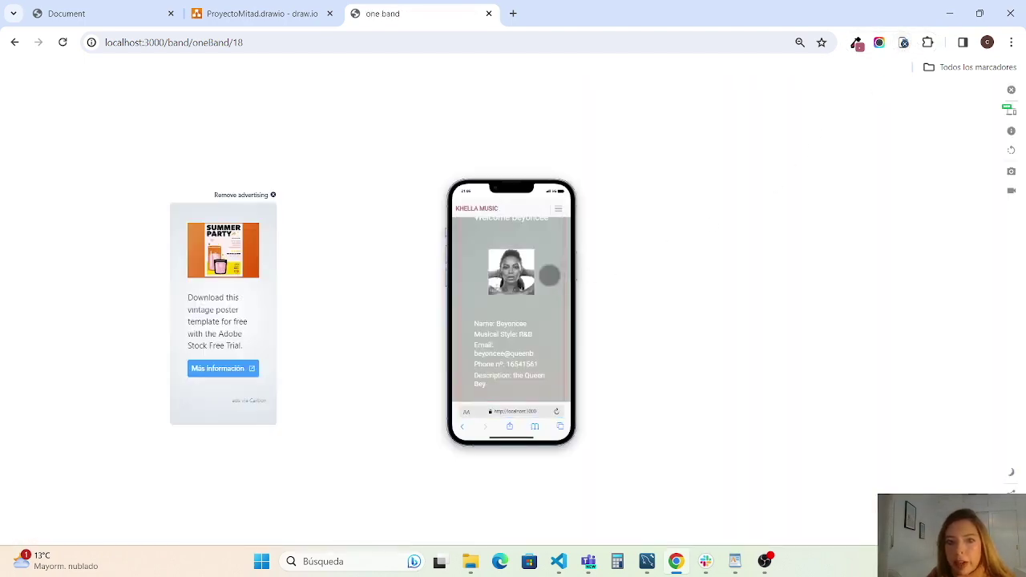
{"action": "scroll", "coordinate": [549, 276], "scroll_direction": "down", "scroll_amount": 3}
{"action": "scroll", "coordinate": [549, 275], "scroll_direction": "down", "scroll_amount": 3}
{"action": "scroll", "coordinate": [549, 276], "scroll_direction": "down", "scroll_amount": 3}
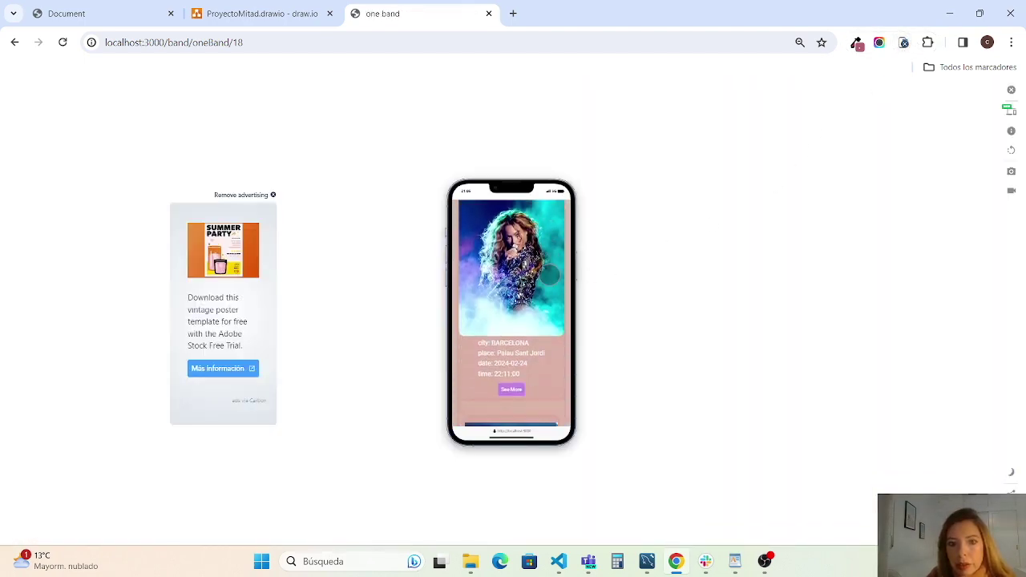
{"action": "scroll", "coordinate": [549, 276], "scroll_direction": "down", "scroll_amount": 2}
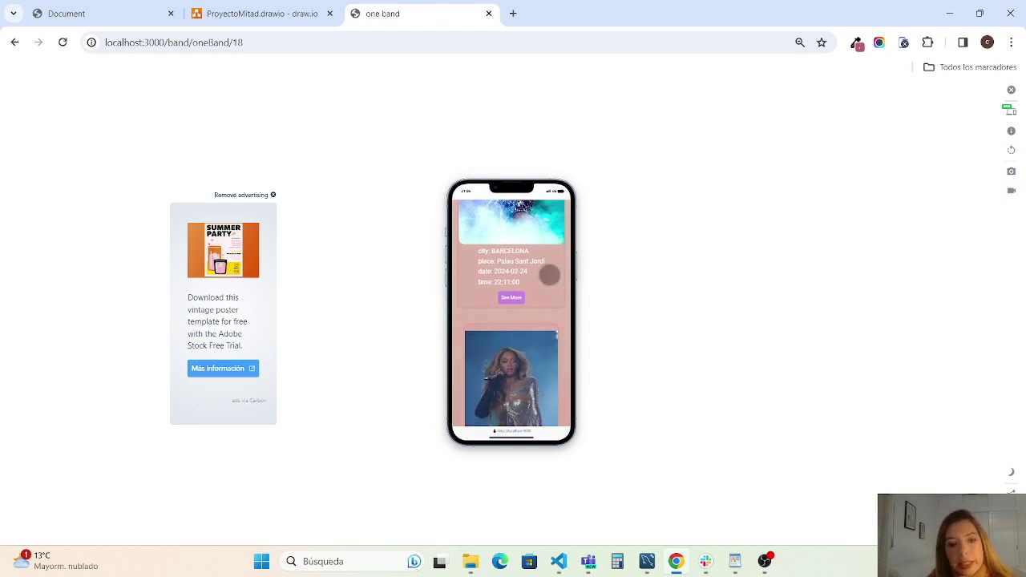
{"action": "scroll", "coordinate": [549, 276], "scroll_direction": "down", "scroll_amount": 2}
{"action": "scroll", "coordinate": [550, 276], "scroll_direction": "down", "scroll_amount": 2}
{"action": "scroll", "coordinate": [549, 276], "scroll_direction": "down", "scroll_amount": 2}
{"action": "scroll", "coordinate": [549, 276], "scroll_direction": "up", "scroll_amount": 8}
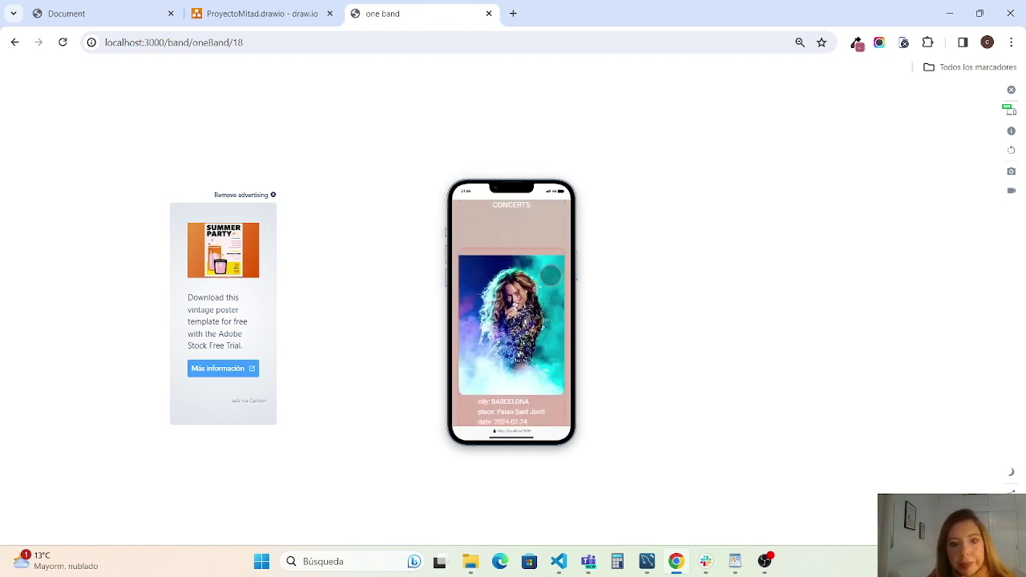
{"action": "scroll", "coordinate": [550, 276], "scroll_direction": "up", "scroll_amount": 5}
{"action": "scroll", "coordinate": [550, 276], "scroll_direction": "up", "scroll_amount": 1}
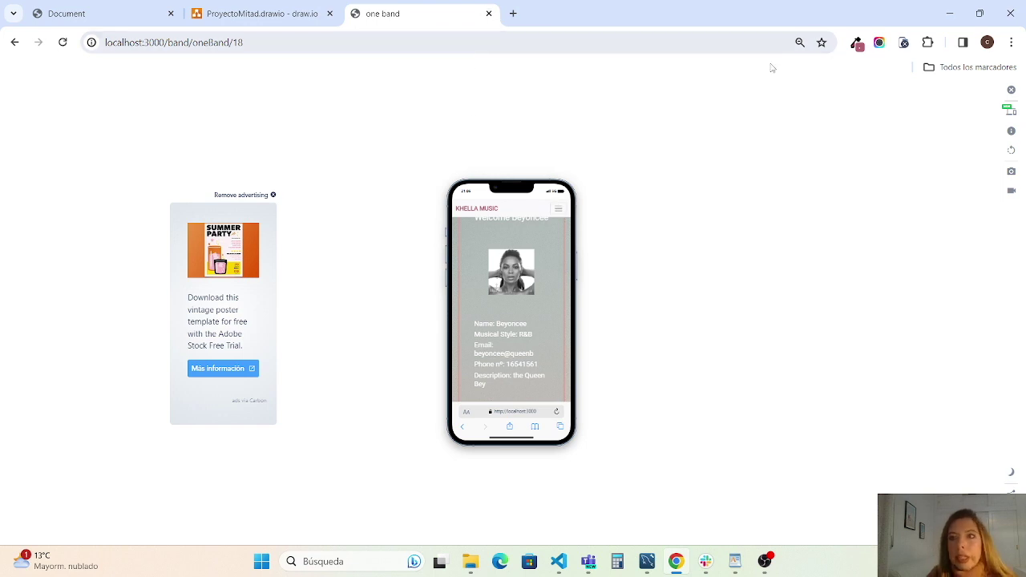
{"action": "left_click", "coordinate": [903, 42]}
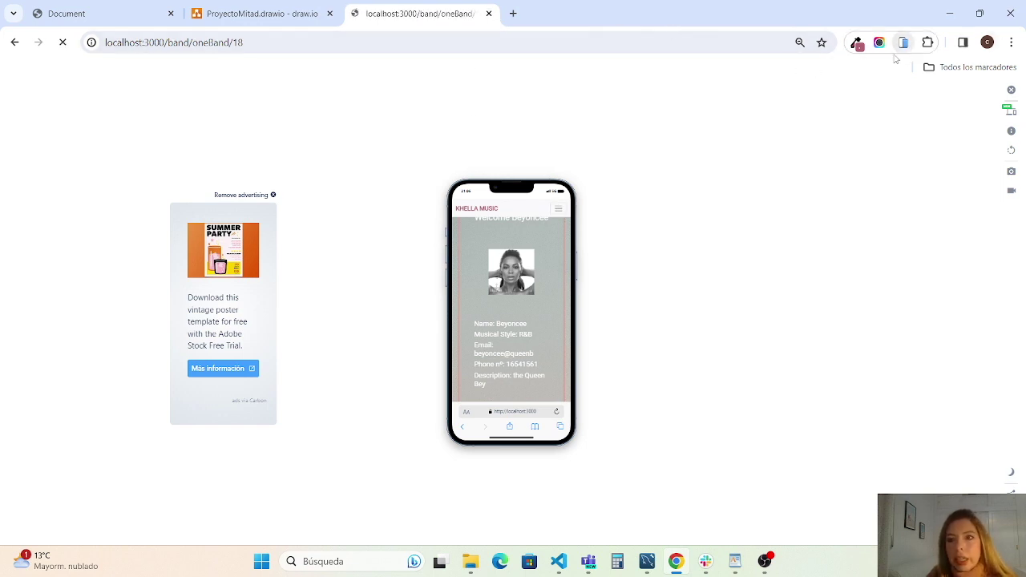
{"action": "left_click", "coordinate": [980, 13]}
- Go to the All bands page through the collapsed navigation menu
{"action": "left_click_drag", "start_coordinate": [642, 244], "coordinate": [511, 244]}
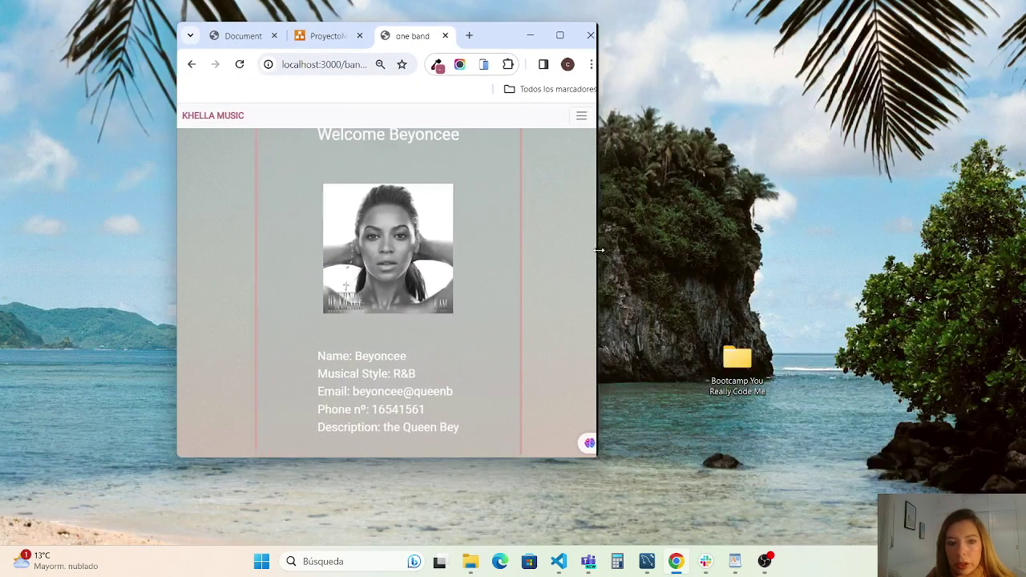
{"action": "scroll", "coordinate": [418, 268], "scroll_direction": "down", "scroll_amount": 5}
{"action": "scroll", "coordinate": [419, 269], "scroll_direction": "down", "scroll_amount": 3}
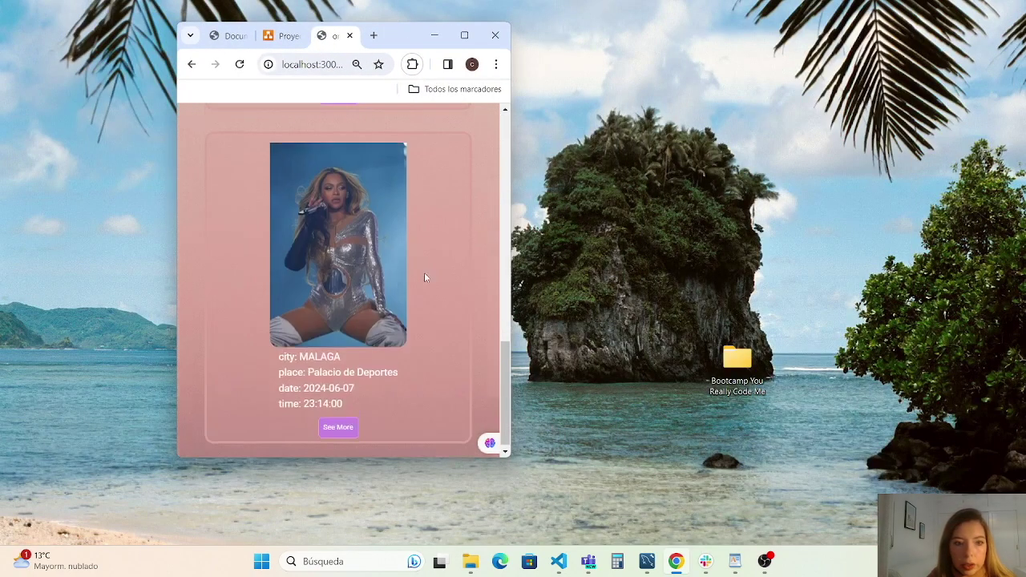
{"action": "scroll", "coordinate": [434, 263], "scroll_direction": "up", "scroll_amount": 3}
{"action": "scroll", "coordinate": [441, 256], "scroll_direction": "up", "scroll_amount": 5}
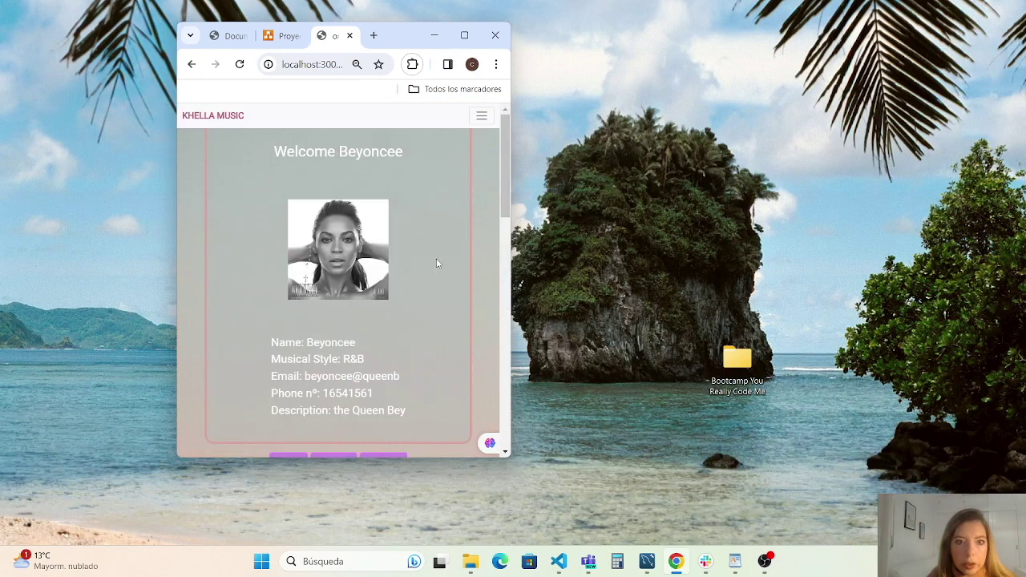
{"action": "left_click", "coordinate": [482, 116]}
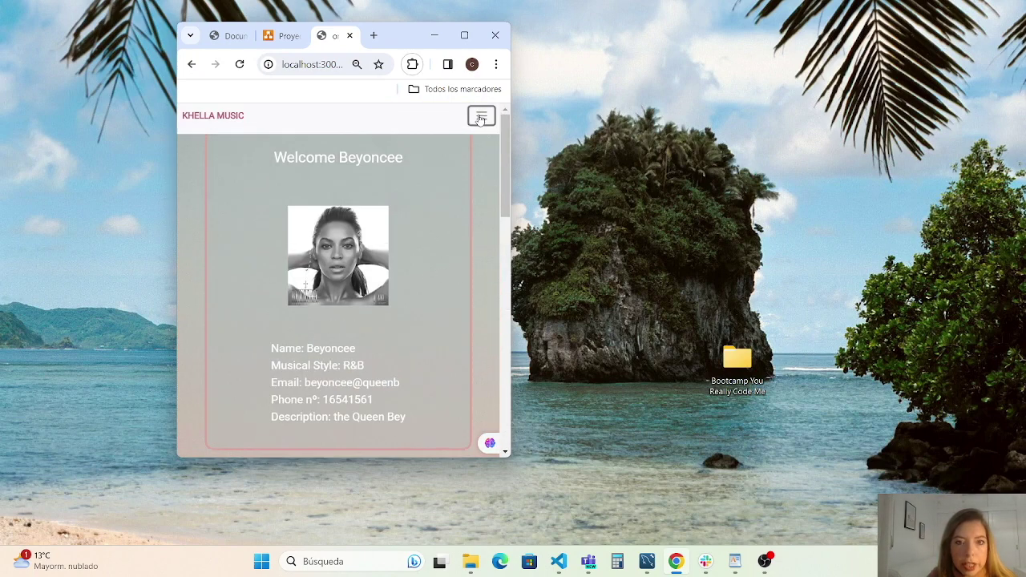
{"action": "left_click", "coordinate": [200, 170]}
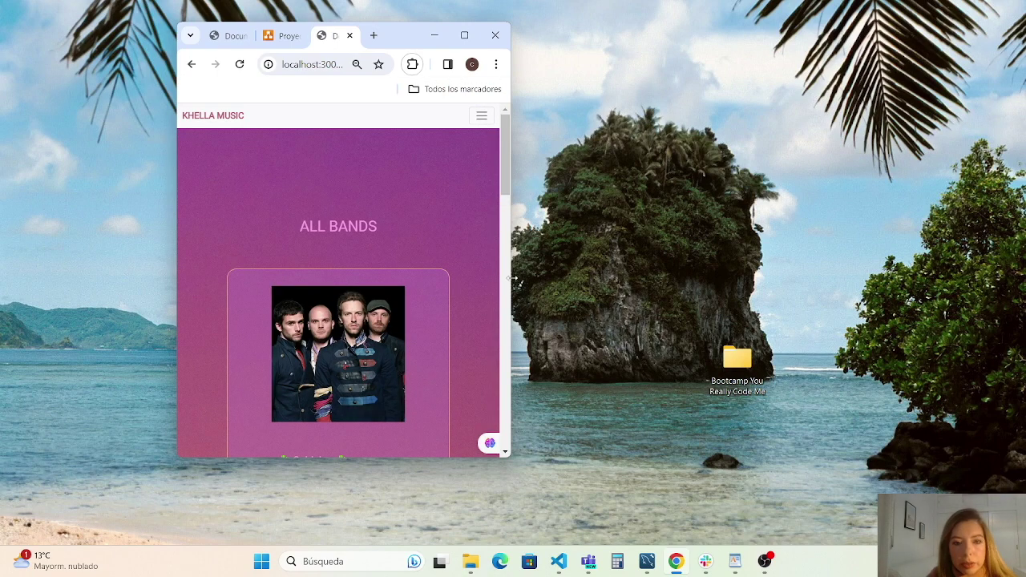
- Test the All bands layout at different browser window sizes, ending maximized
{"action": "left_click", "coordinate": [465, 35]}
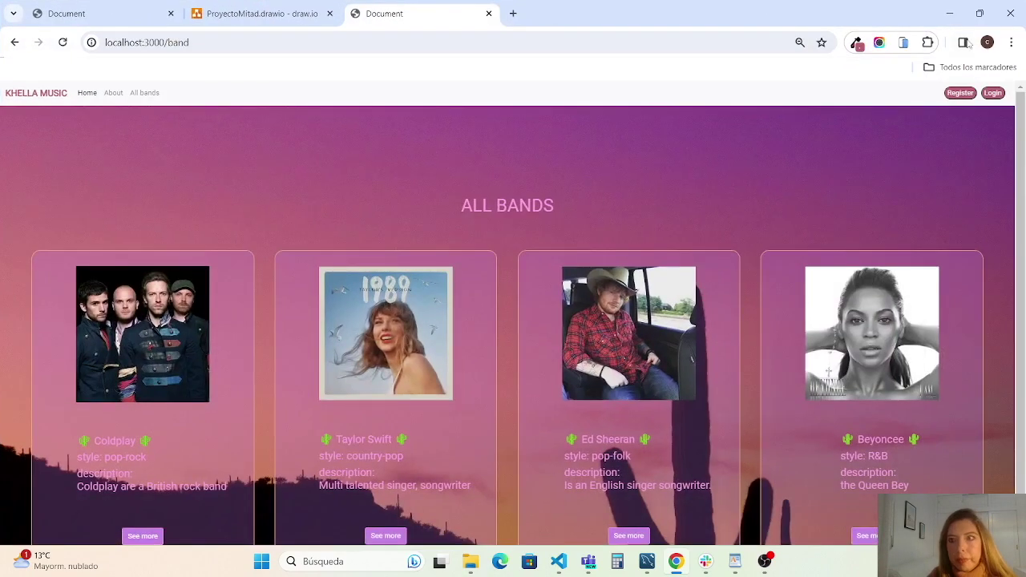
{"action": "left_click", "coordinate": [978, 13]}
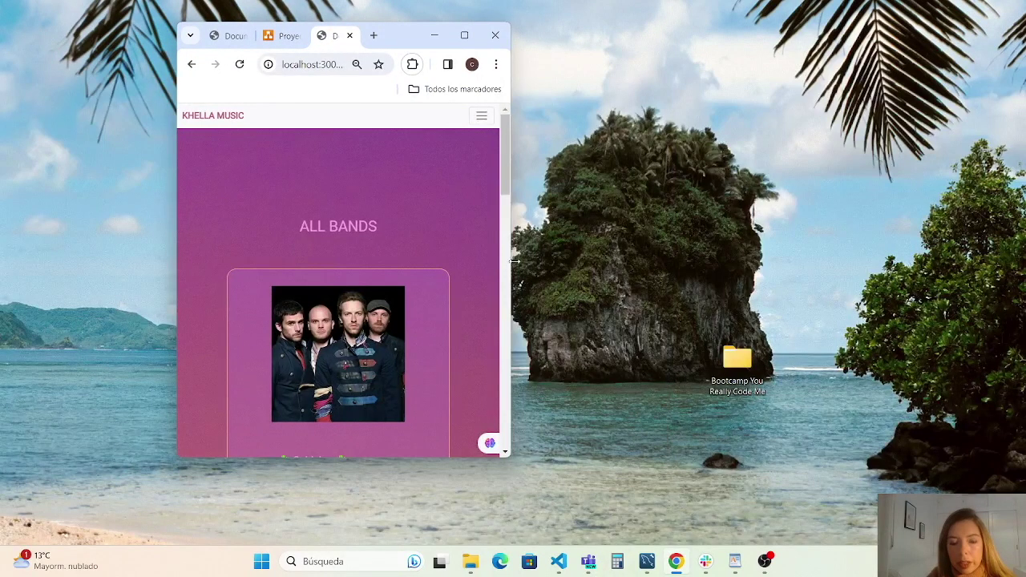
{"action": "left_click_drag", "start_coordinate": [514, 261], "coordinate": [474, 286]}
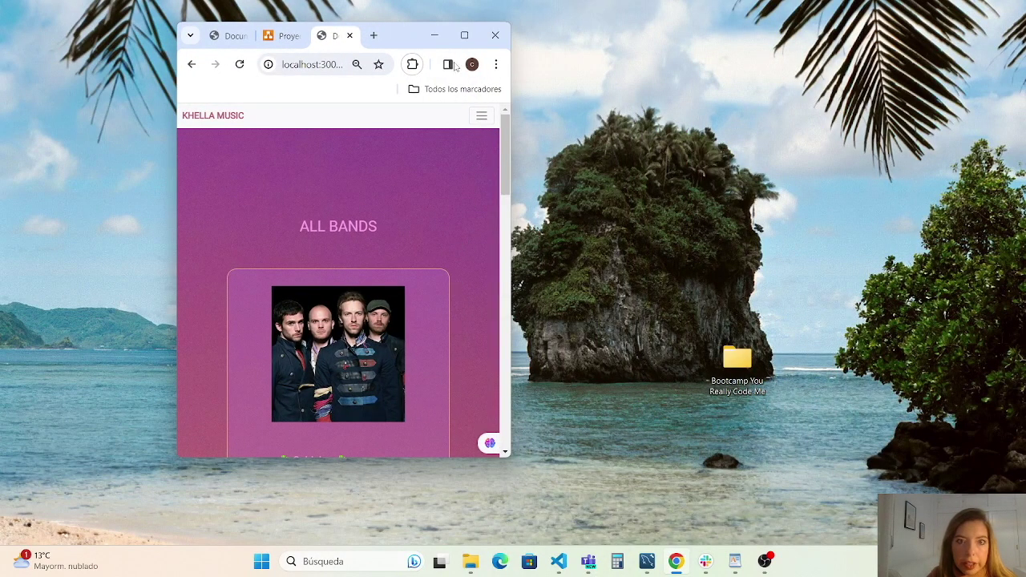
{"action": "left_click", "coordinate": [465, 36]}
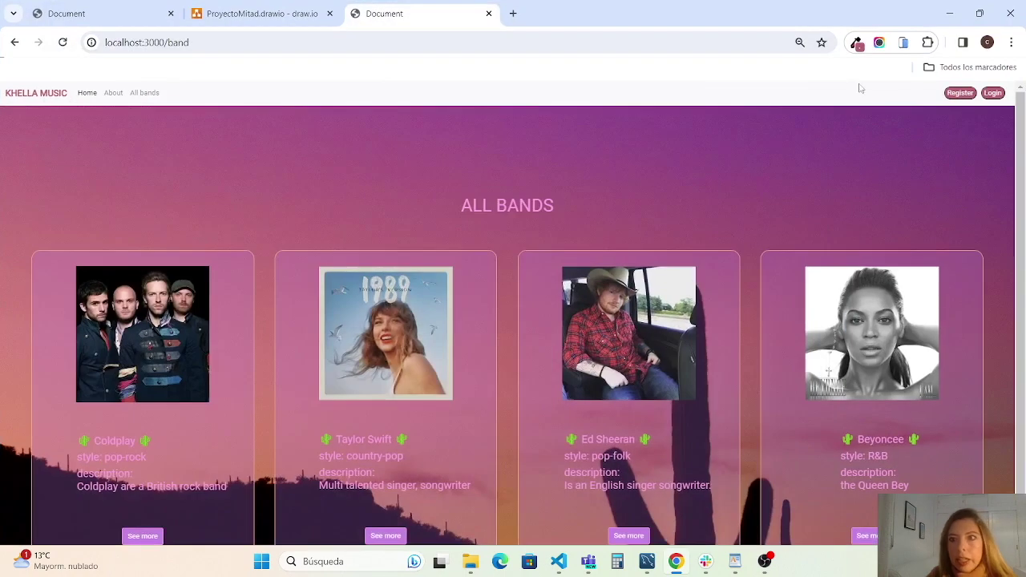
- Preview the All bands page in phone view, scrolling down to Beyoncee's card
{"action": "left_click", "coordinate": [904, 41]}
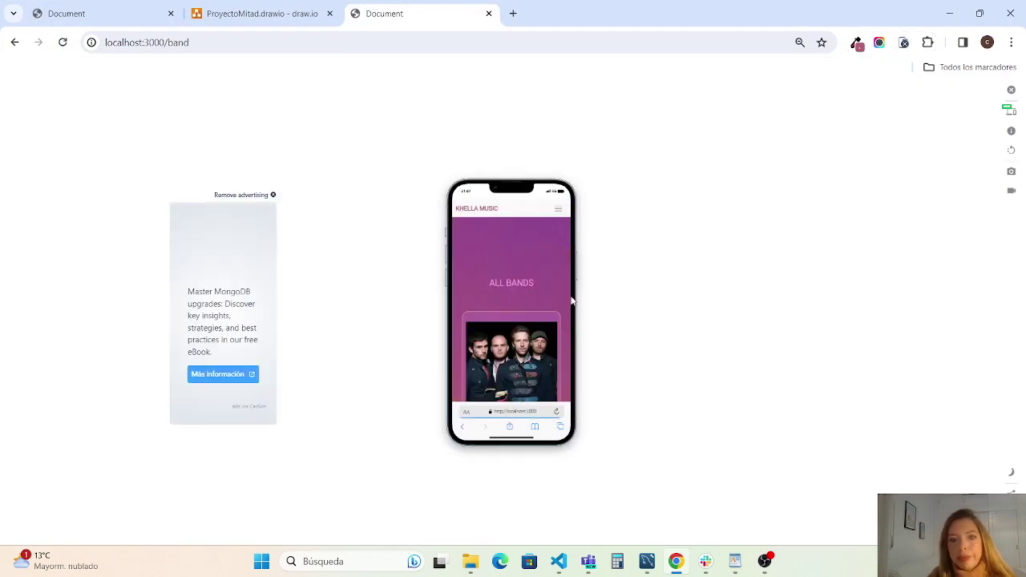
{"action": "scroll", "coordinate": [522, 286], "scroll_direction": "down", "scroll_amount": 3}
{"action": "scroll", "coordinate": [523, 286], "scroll_direction": "down", "scroll_amount": 3}
{"action": "scroll", "coordinate": [525, 286], "scroll_direction": "down", "scroll_amount": 3}
{"action": "scroll", "coordinate": [529, 286], "scroll_direction": "down", "scroll_amount": 2}
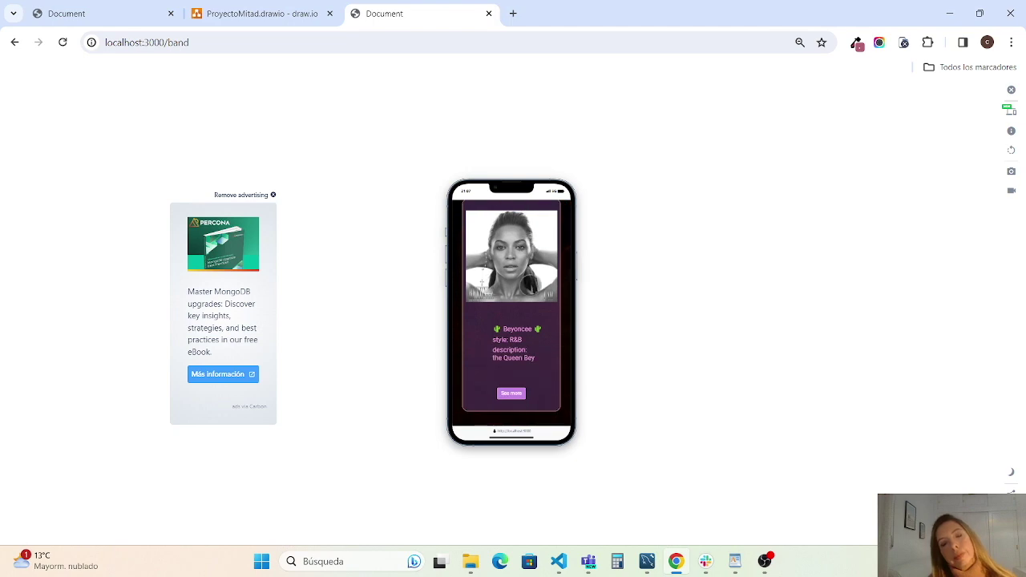
- Show the ER diagram, then the technology logos page, then the project code in VS Code
{"action": "left_click", "coordinate": [230, 14]}
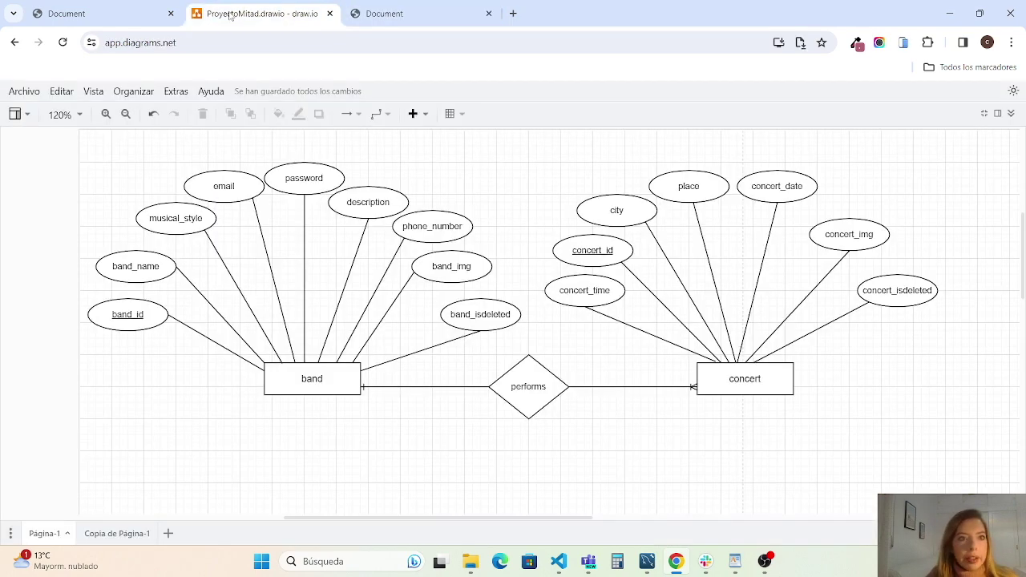
{"action": "left_click", "coordinate": [132, 12]}
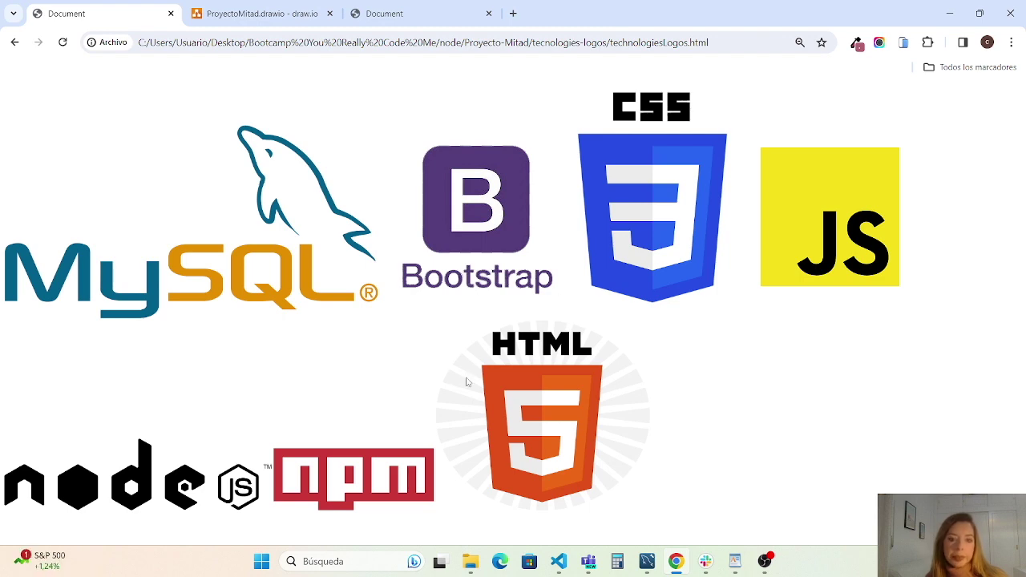
{"action": "left_click", "coordinate": [561, 562]}
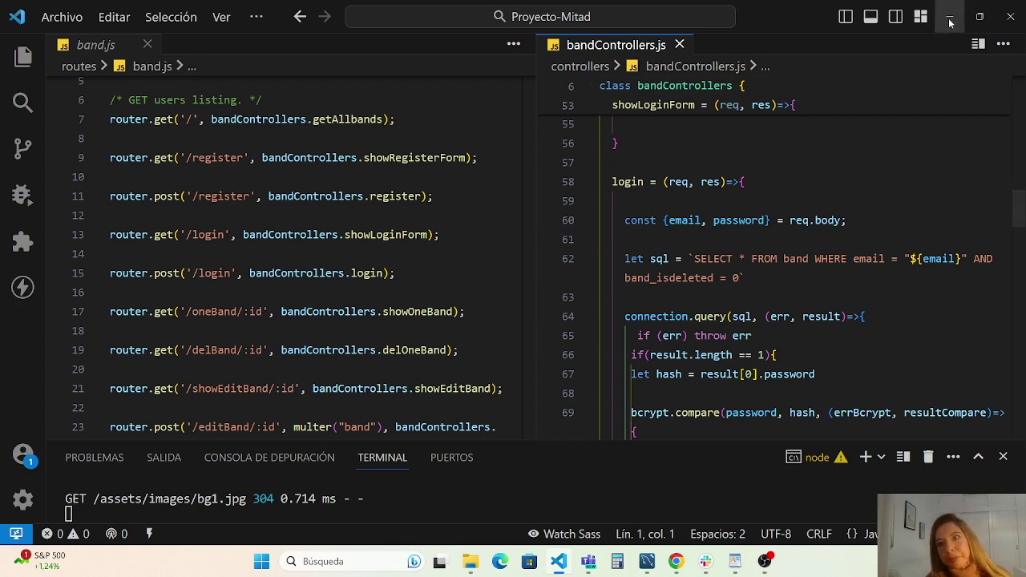
- Minimize Visual Studio Code to bring back the technology logos page
{"action": "left_click", "coordinate": [950, 22]}
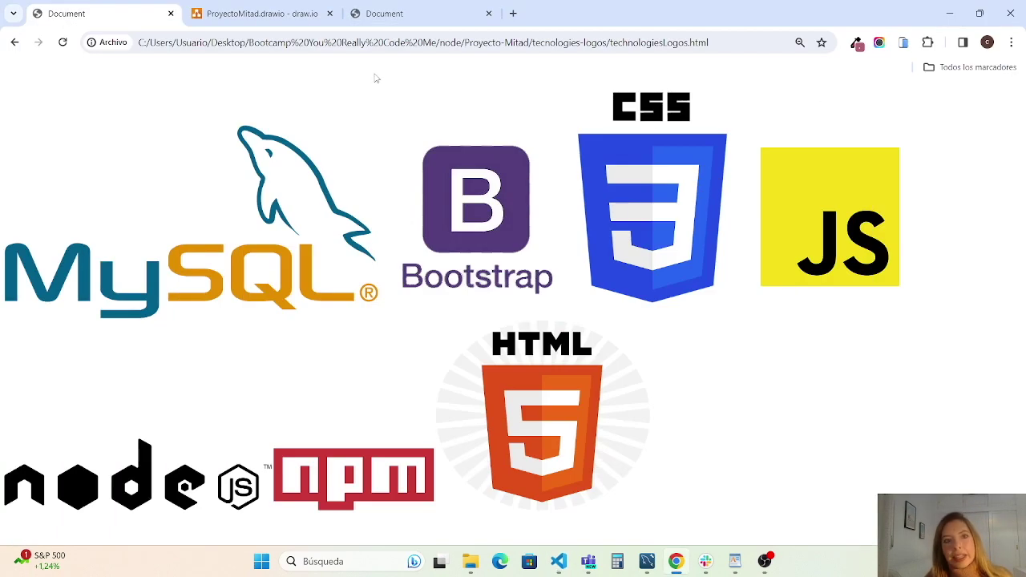
- Switch back to the localhost:3000/band tab and toggle off the mobile simulator preview
{"action": "left_click", "coordinate": [380, 15]}
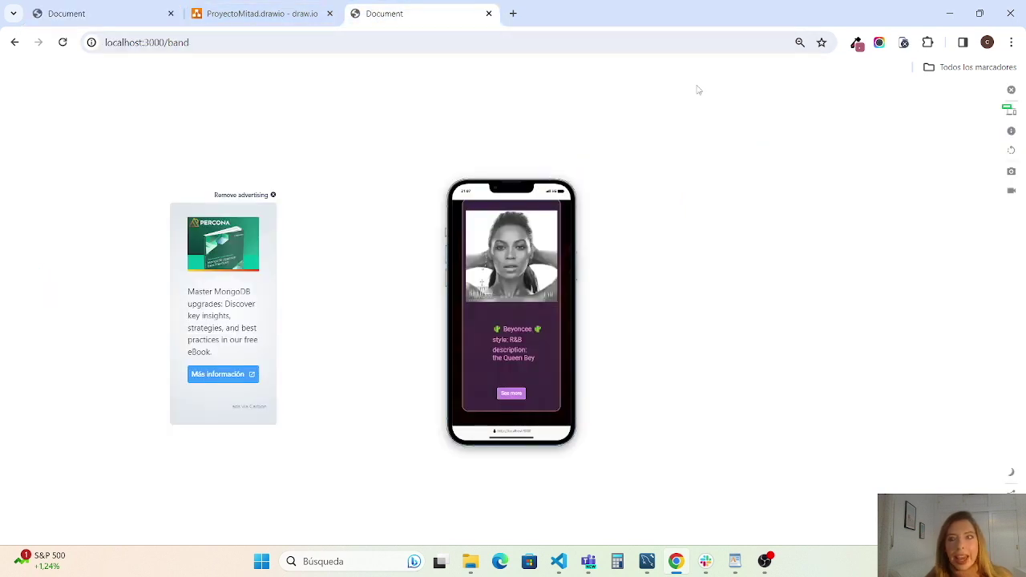
{"action": "left_click", "coordinate": [904, 44]}
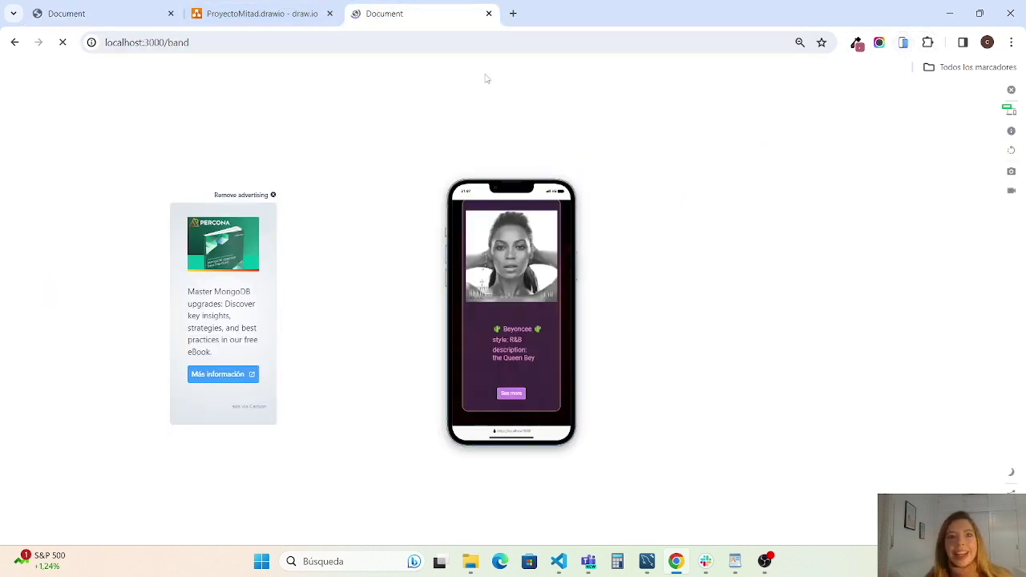